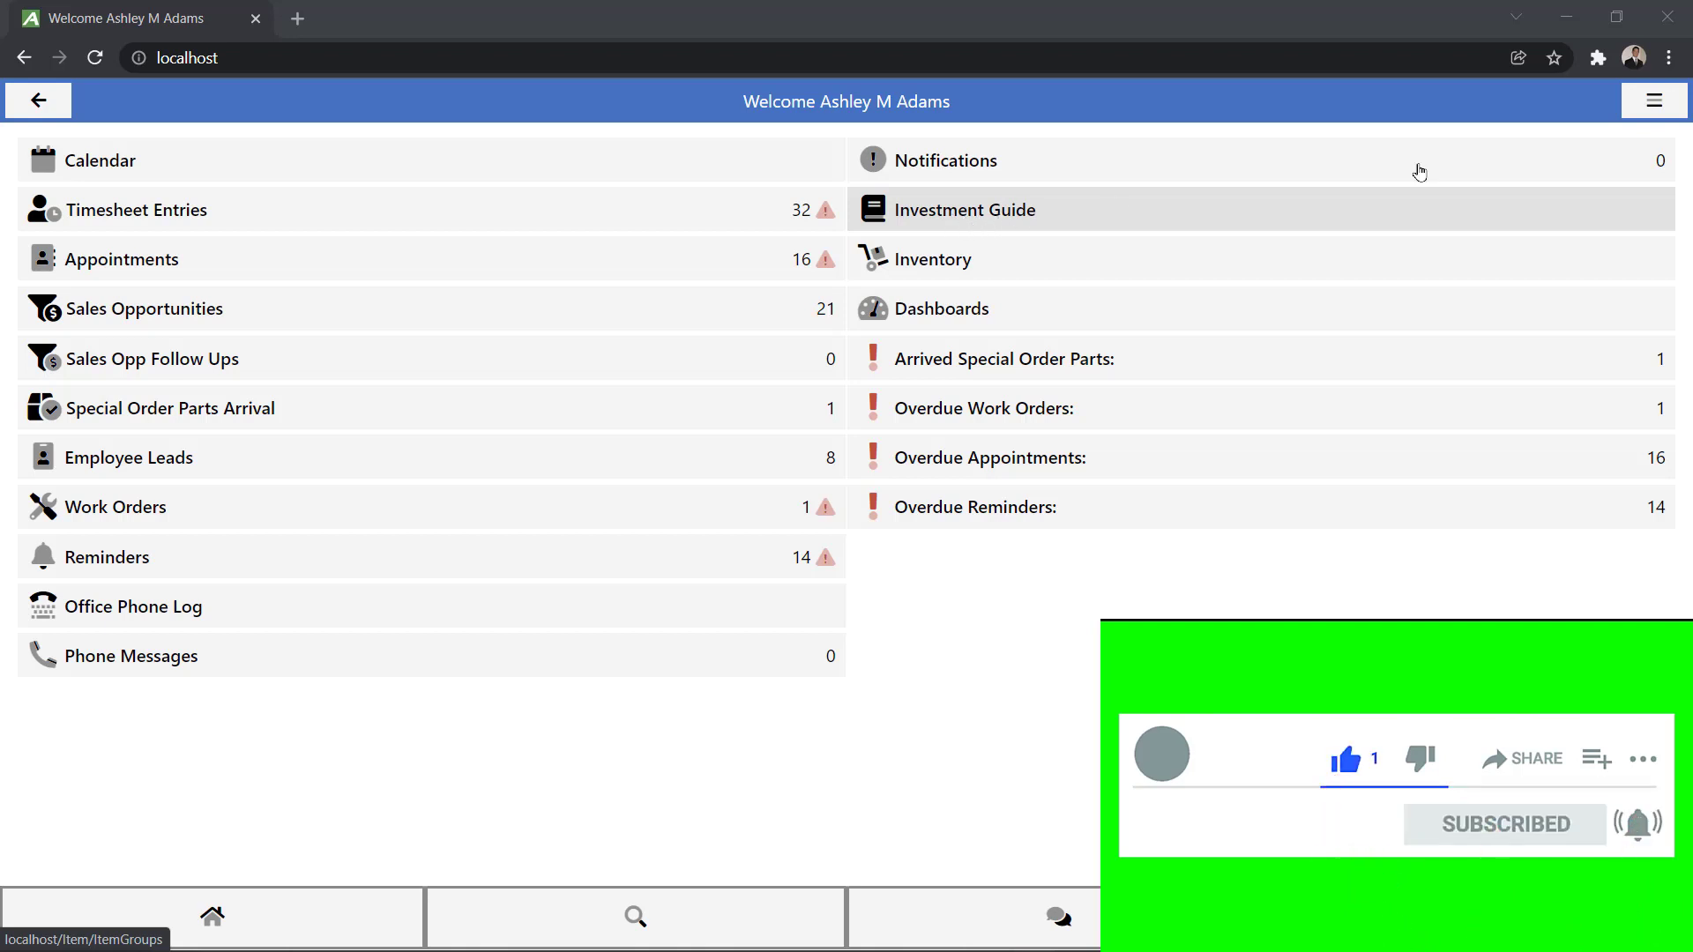
Step: Go through the navigation menu's More Lists page to the Settings page
click(1655, 104)
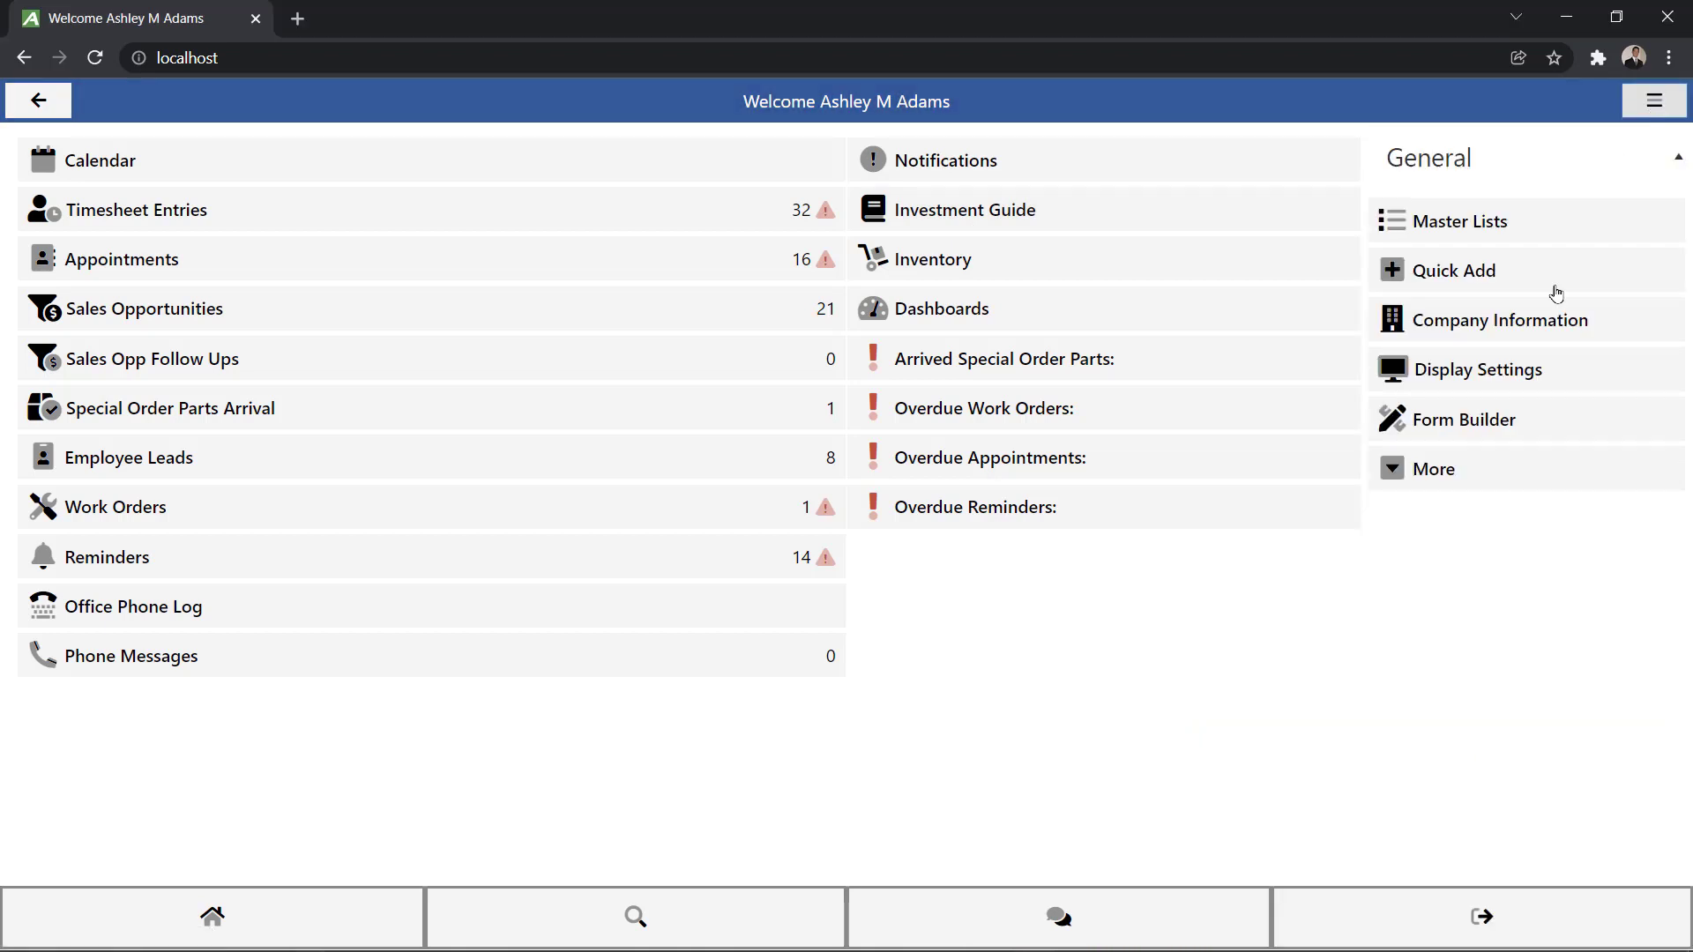
click(1491, 478)
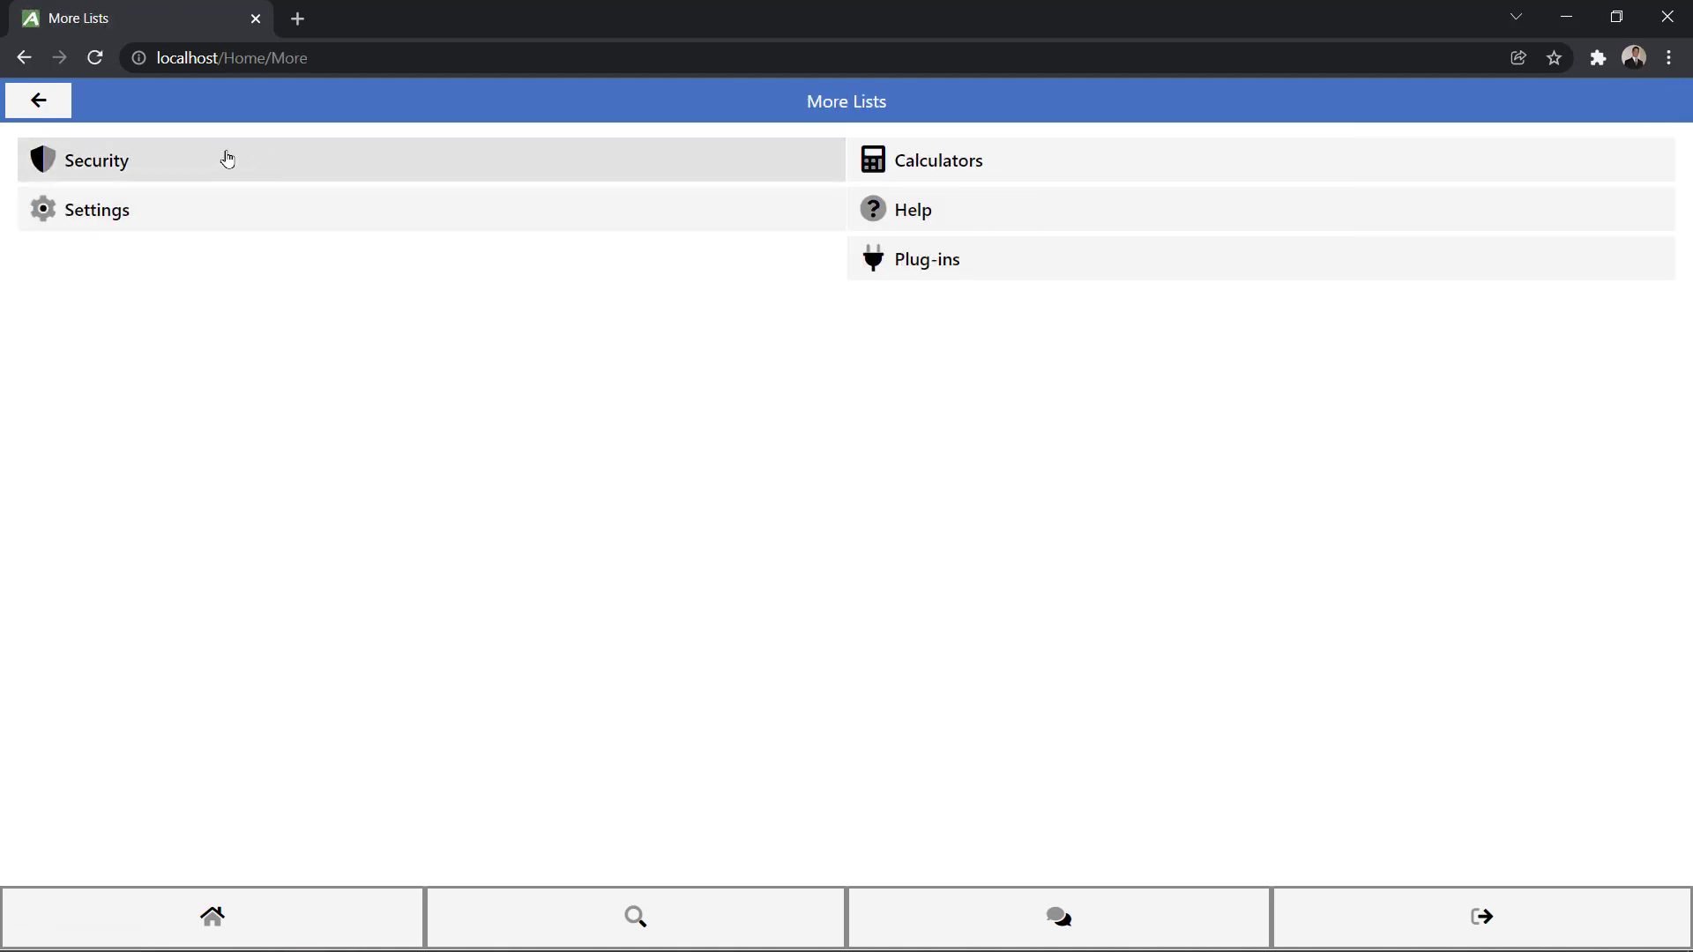
click(78, 221)
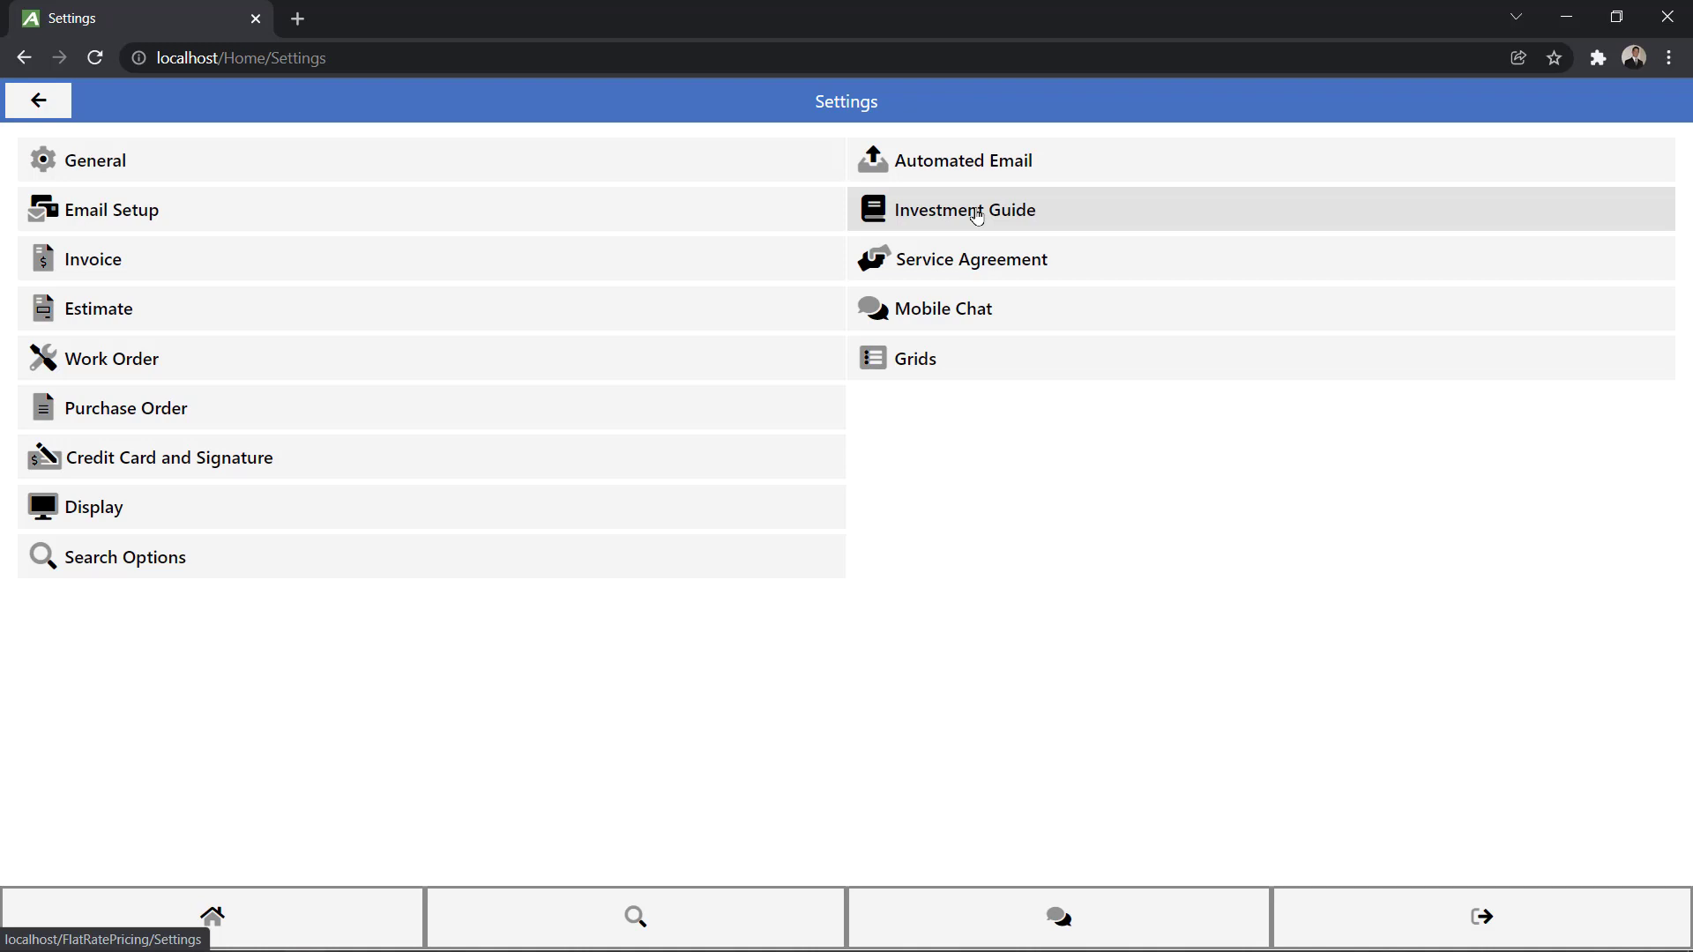
Step: Open Investment Guide settings, review the General and Cart Types sections, and stay on General
click(977, 217)
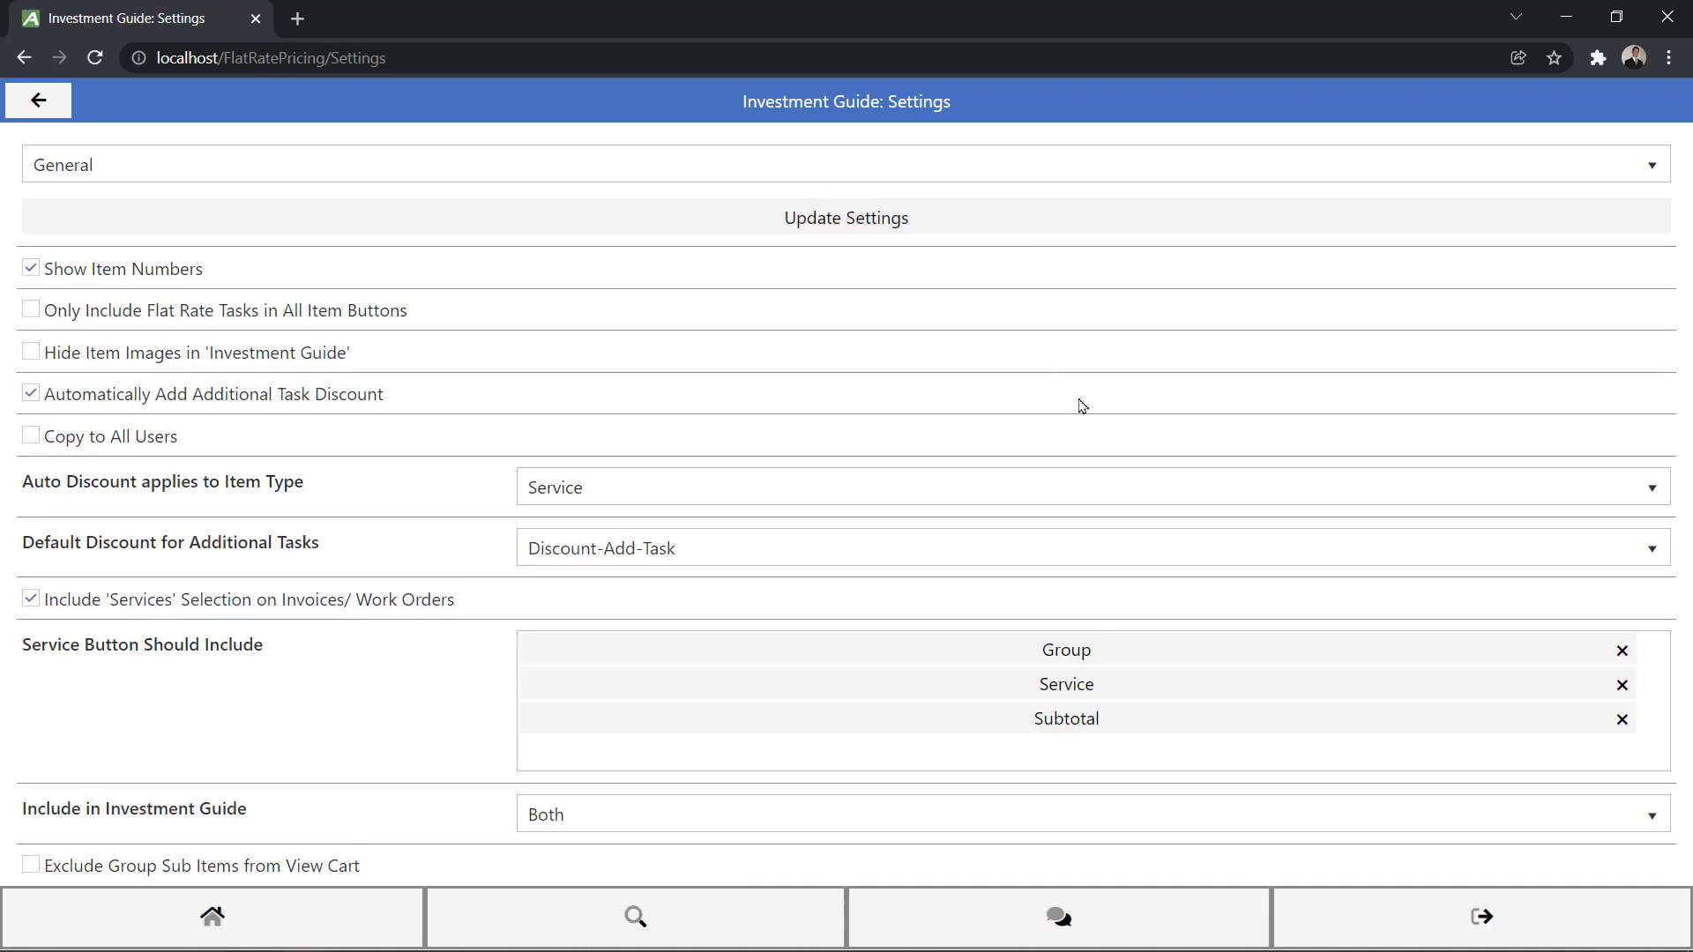
click(158, 172)
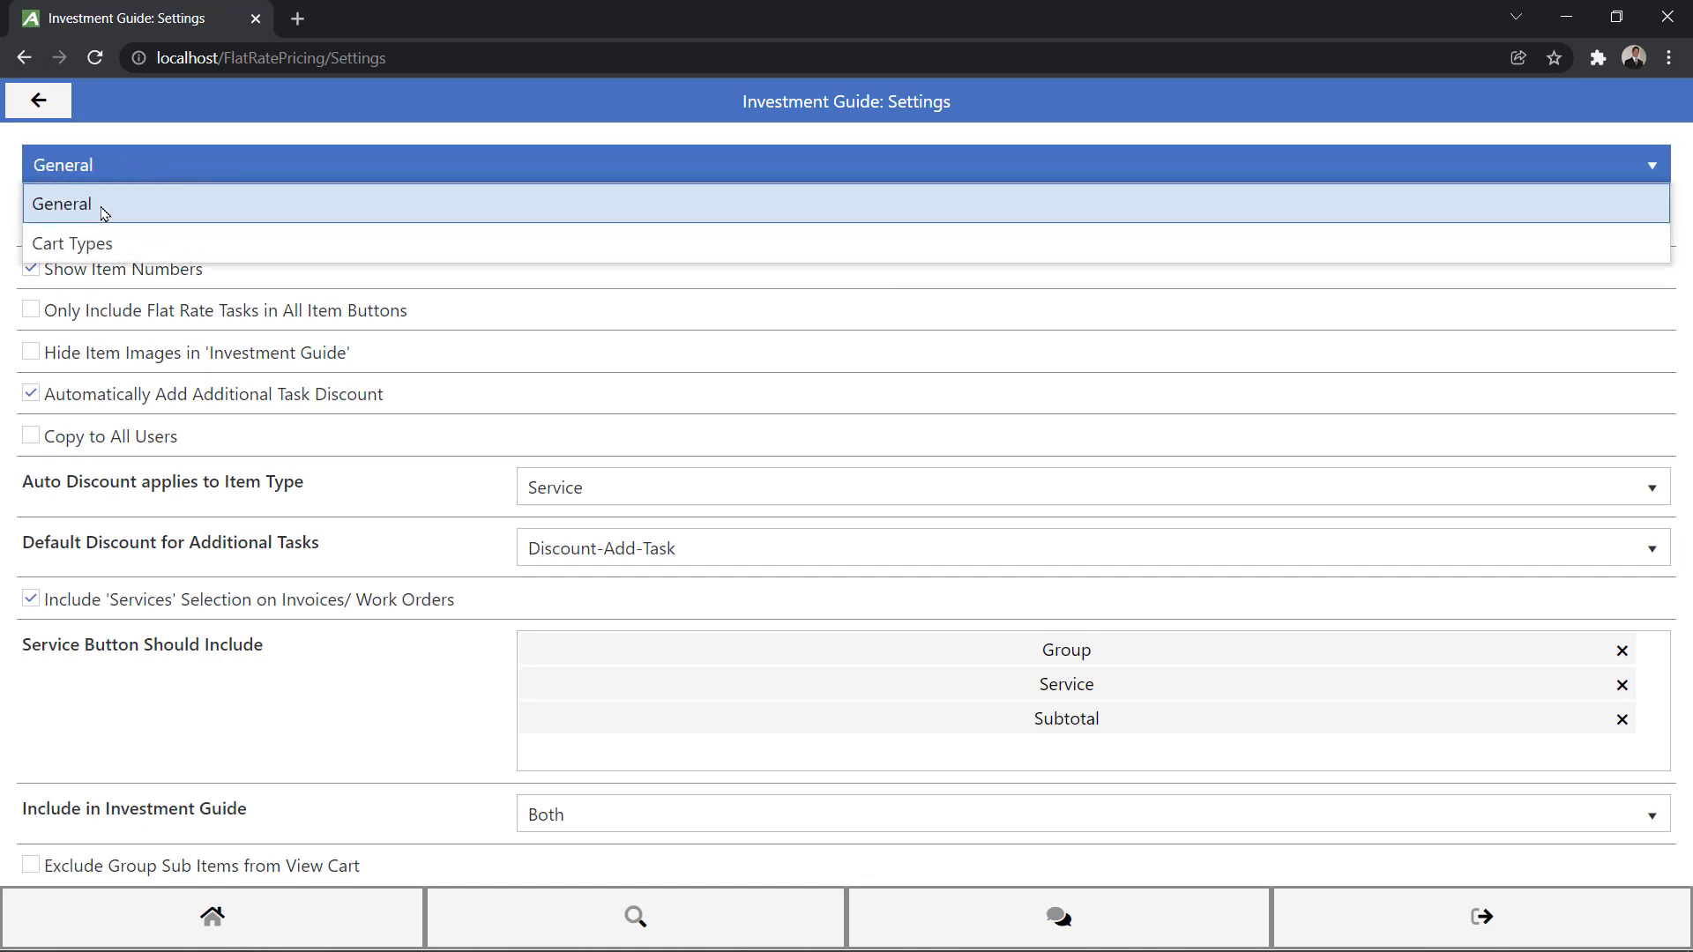
click(145, 166)
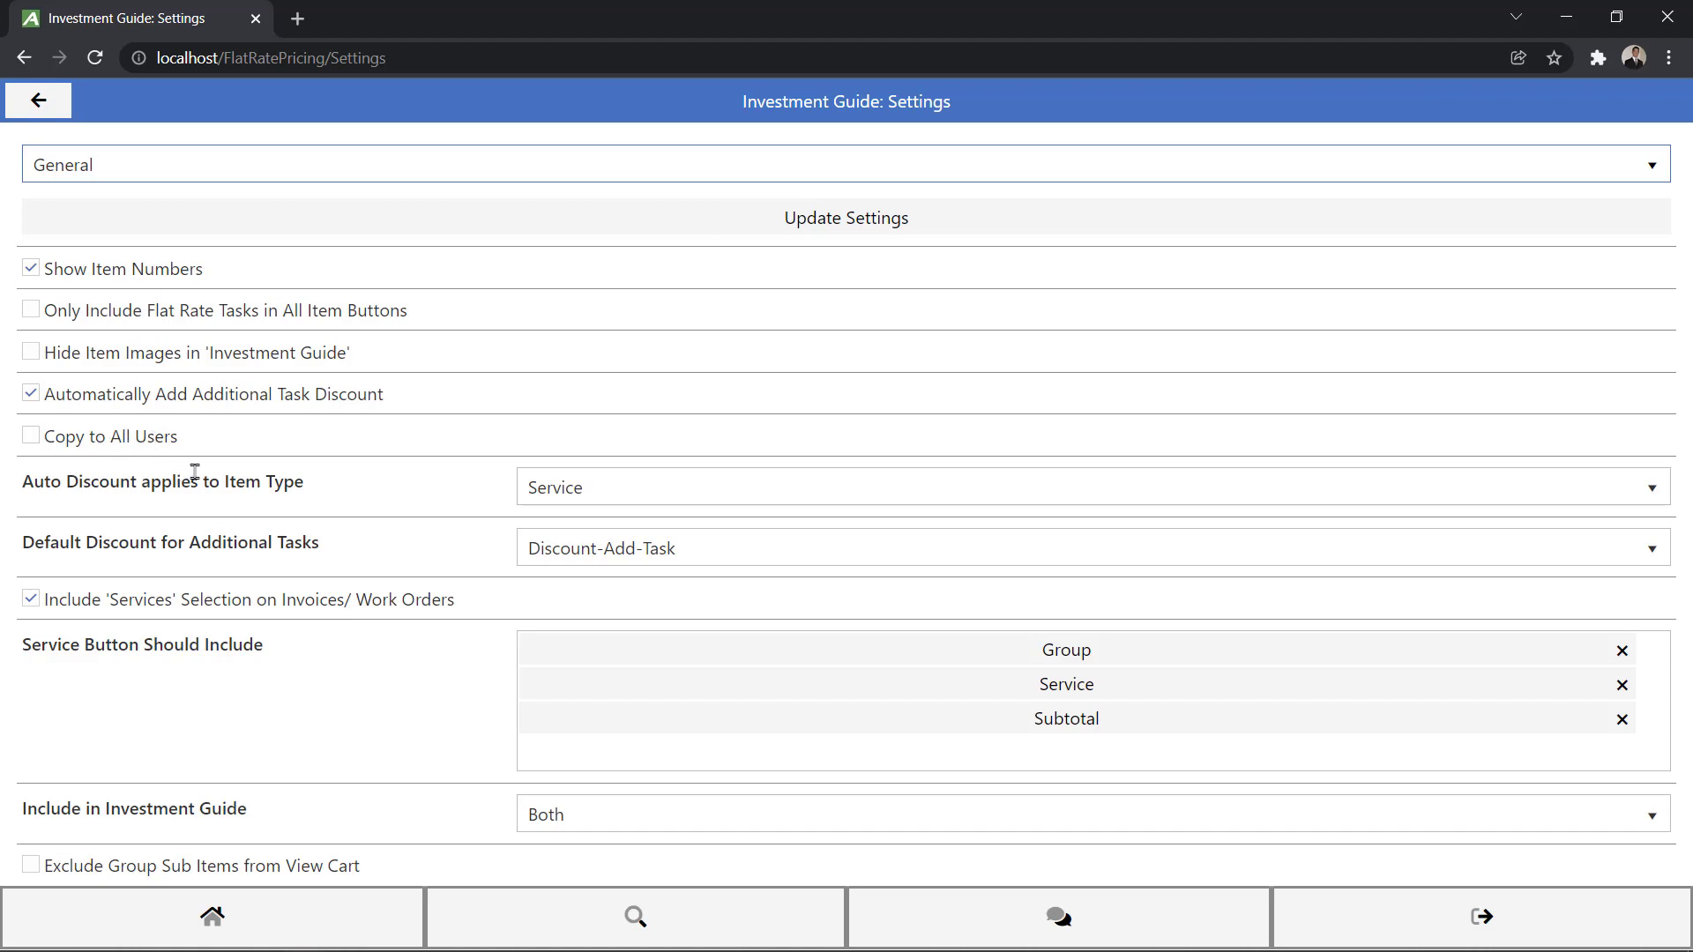
Step: Turn on Copy to All Users and review the Auto Discount item type options
click(33, 441)
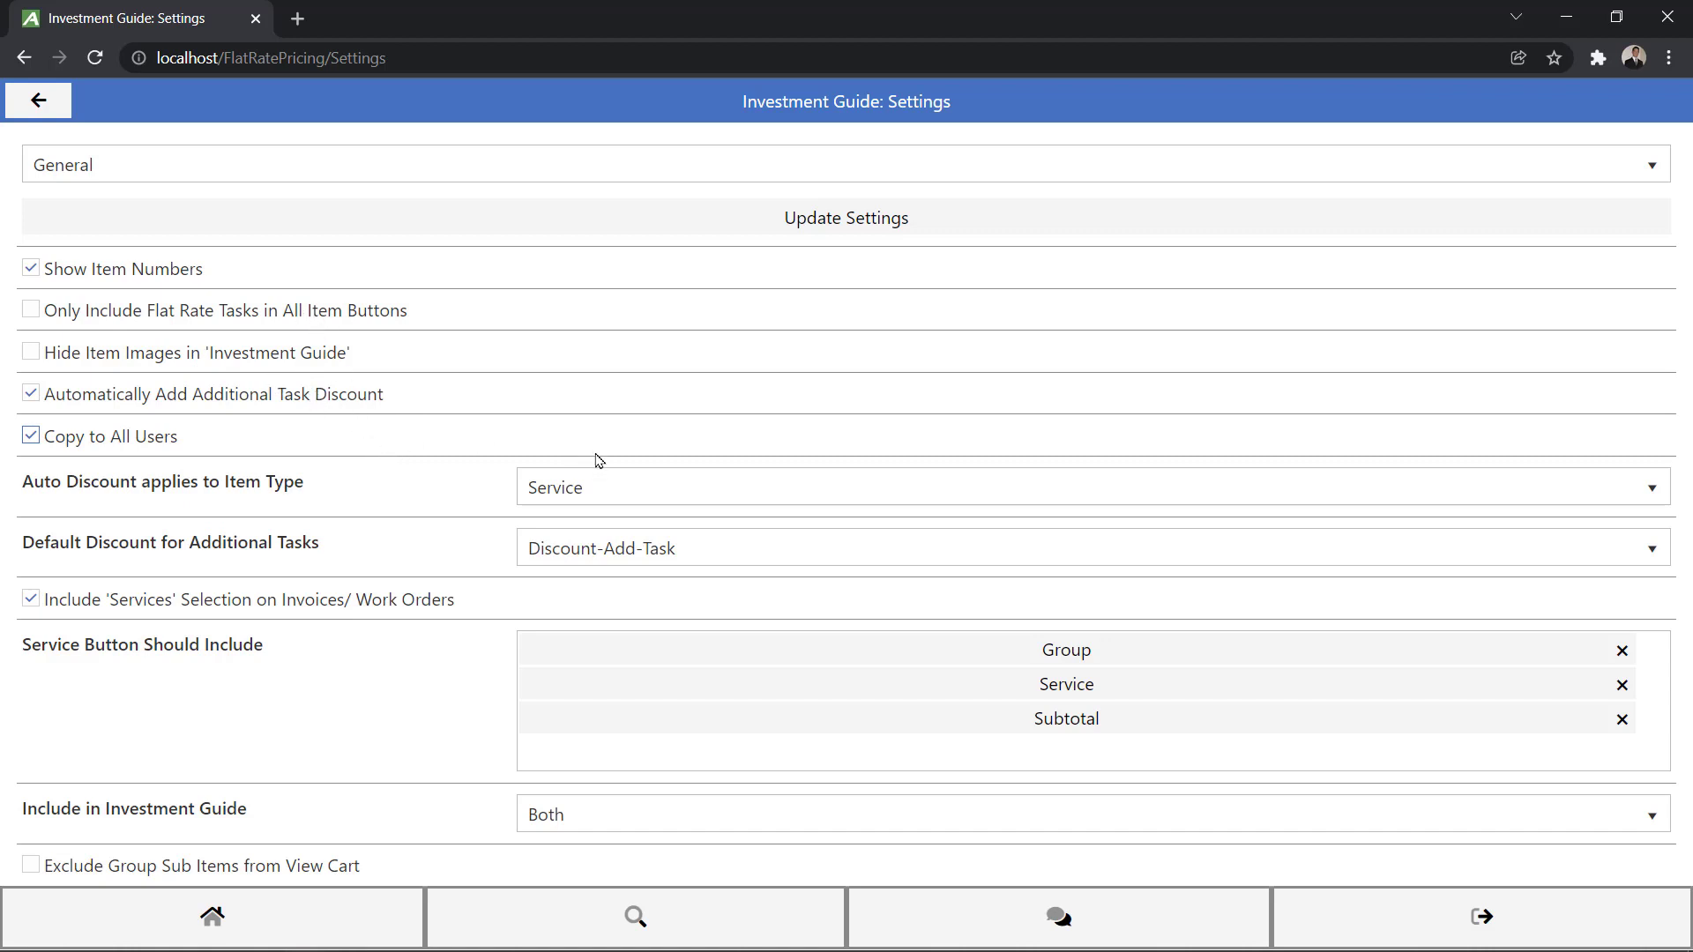
click(613, 489)
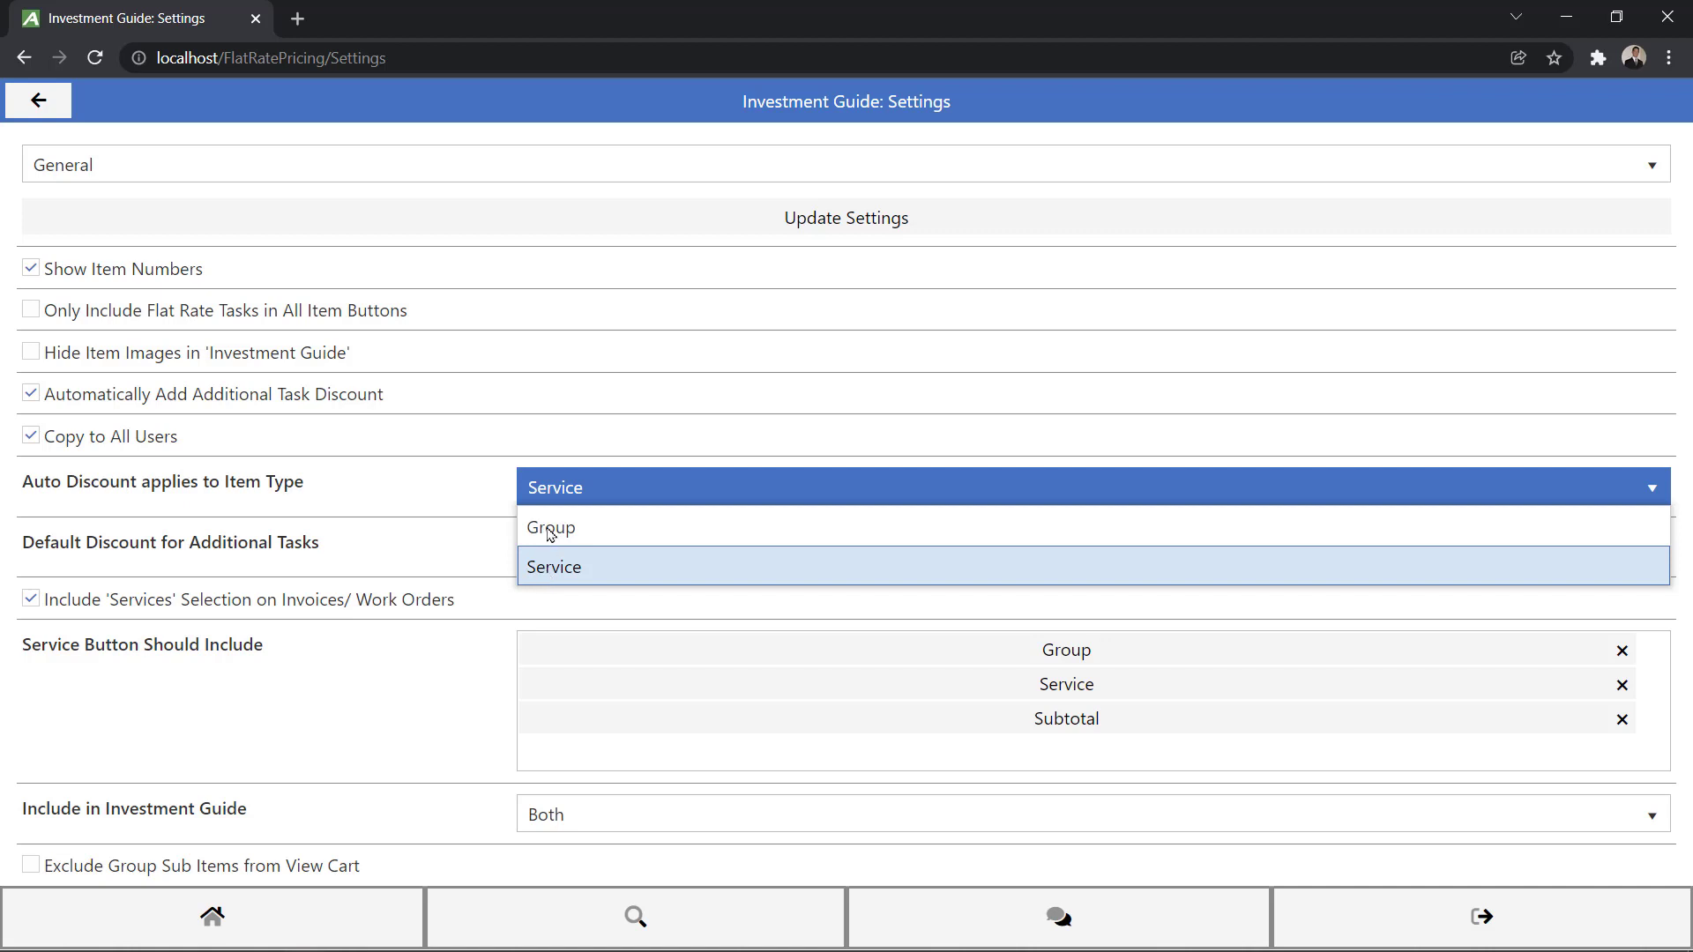
Step: Leave Auto Discount applies to Item Type set to Service
click(344, 499)
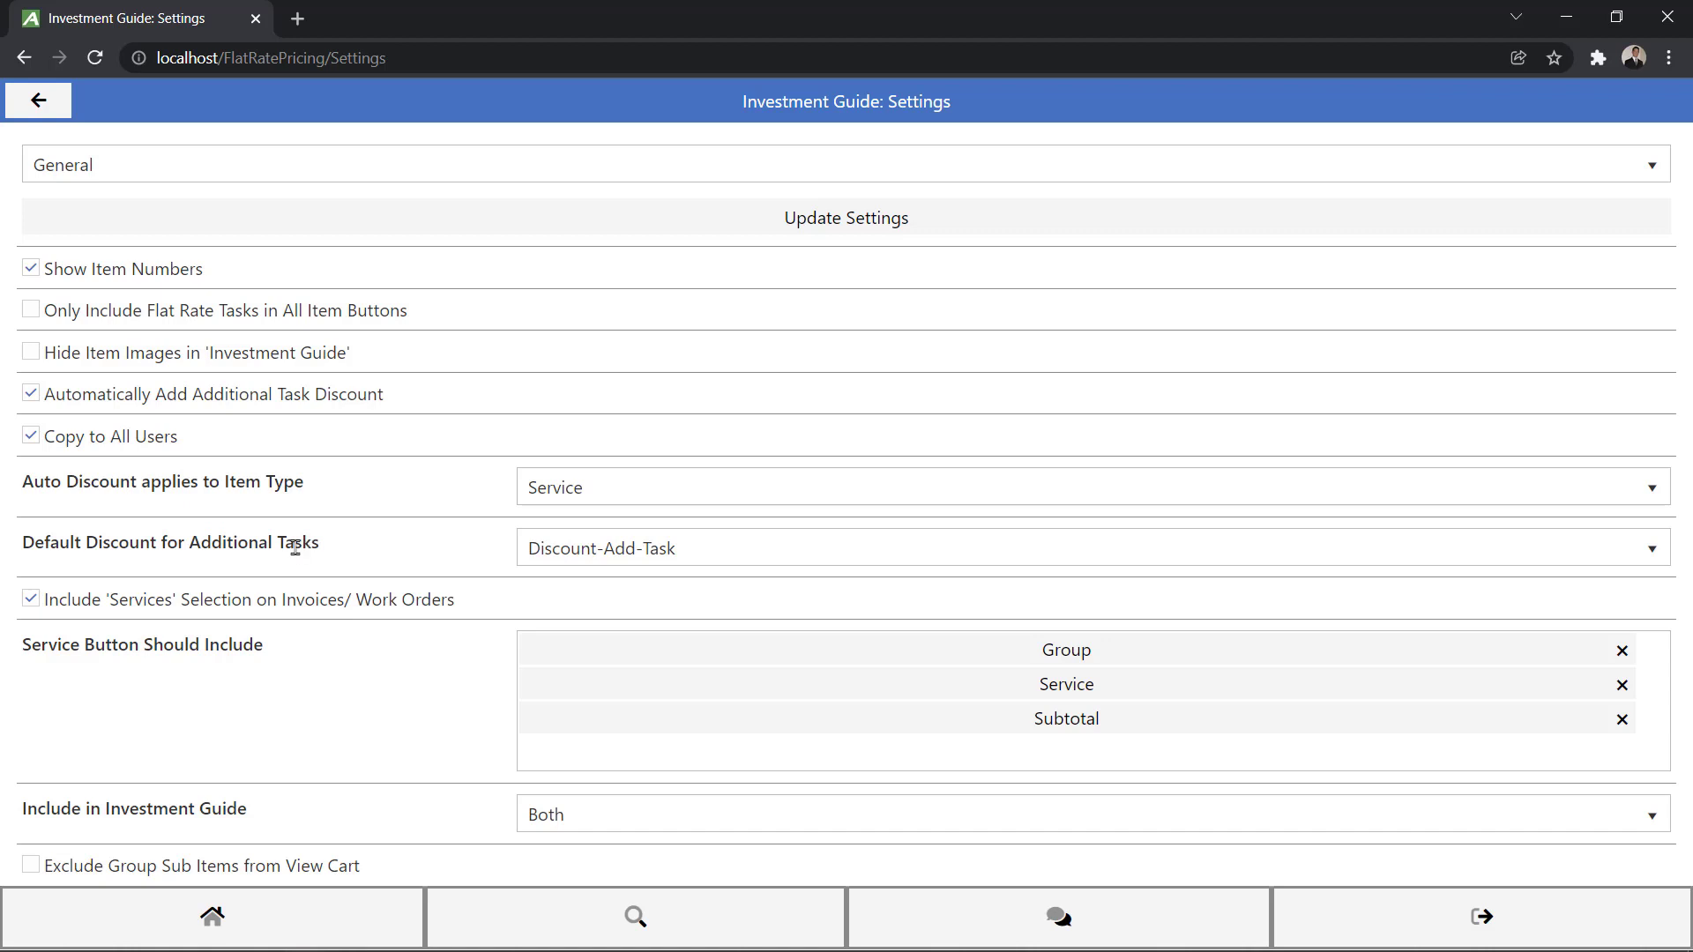
Step: Choose Discount-Add-Task as the Default Discount for Additional Tasks
click(529, 550)
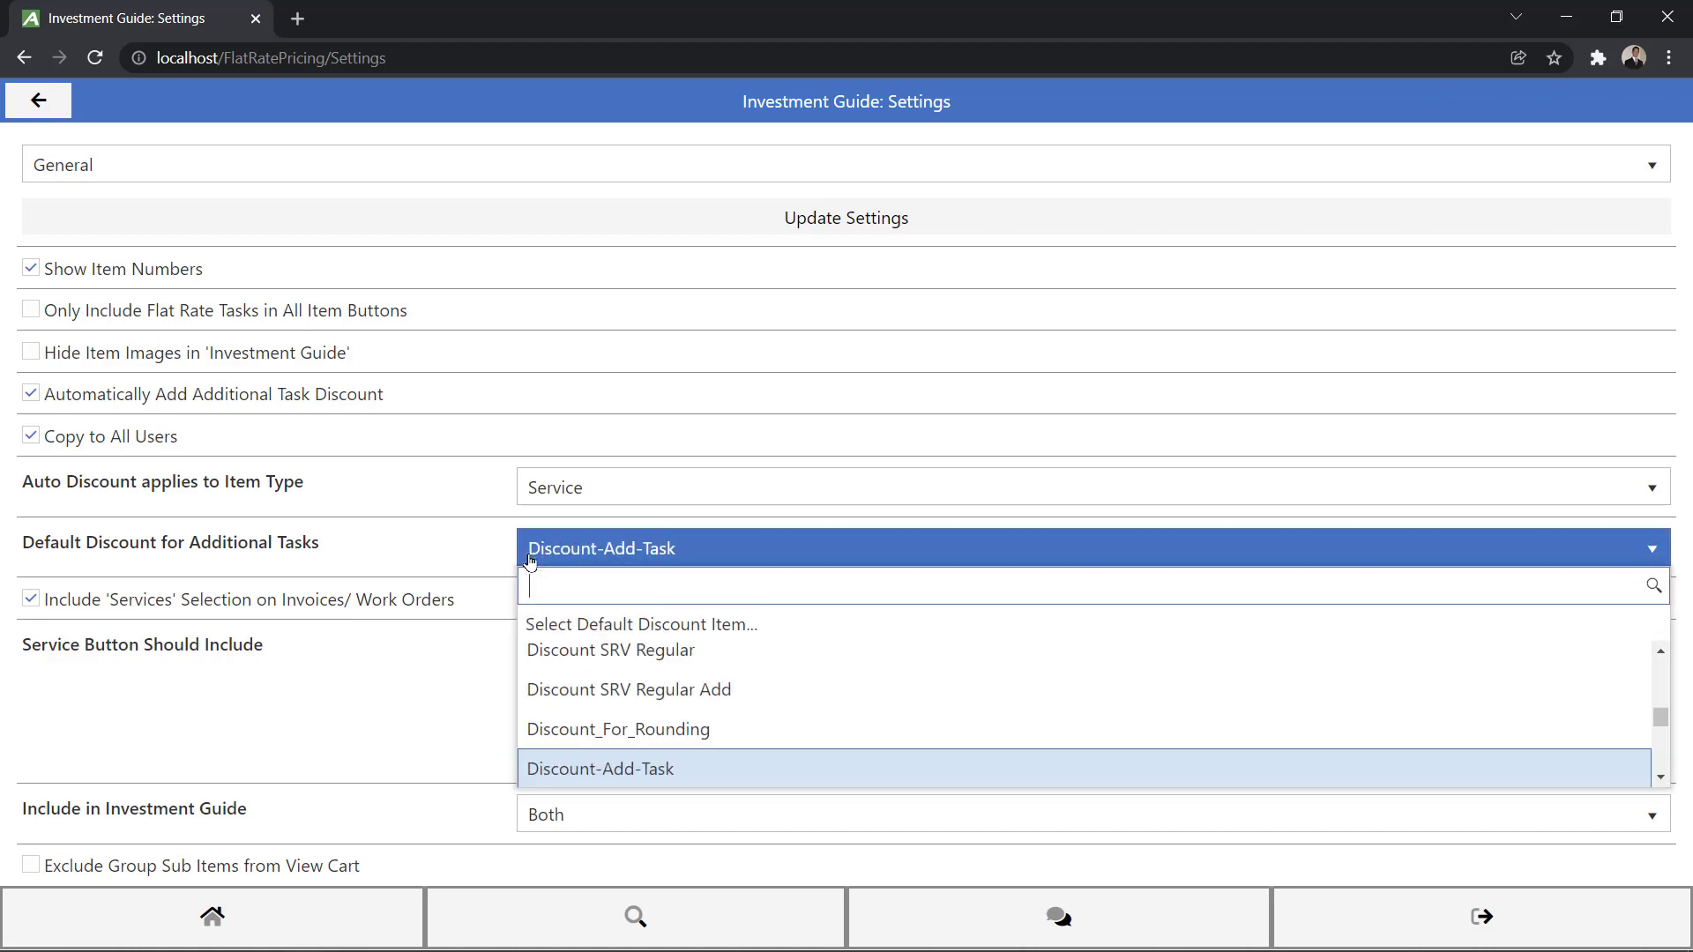
click(621, 770)
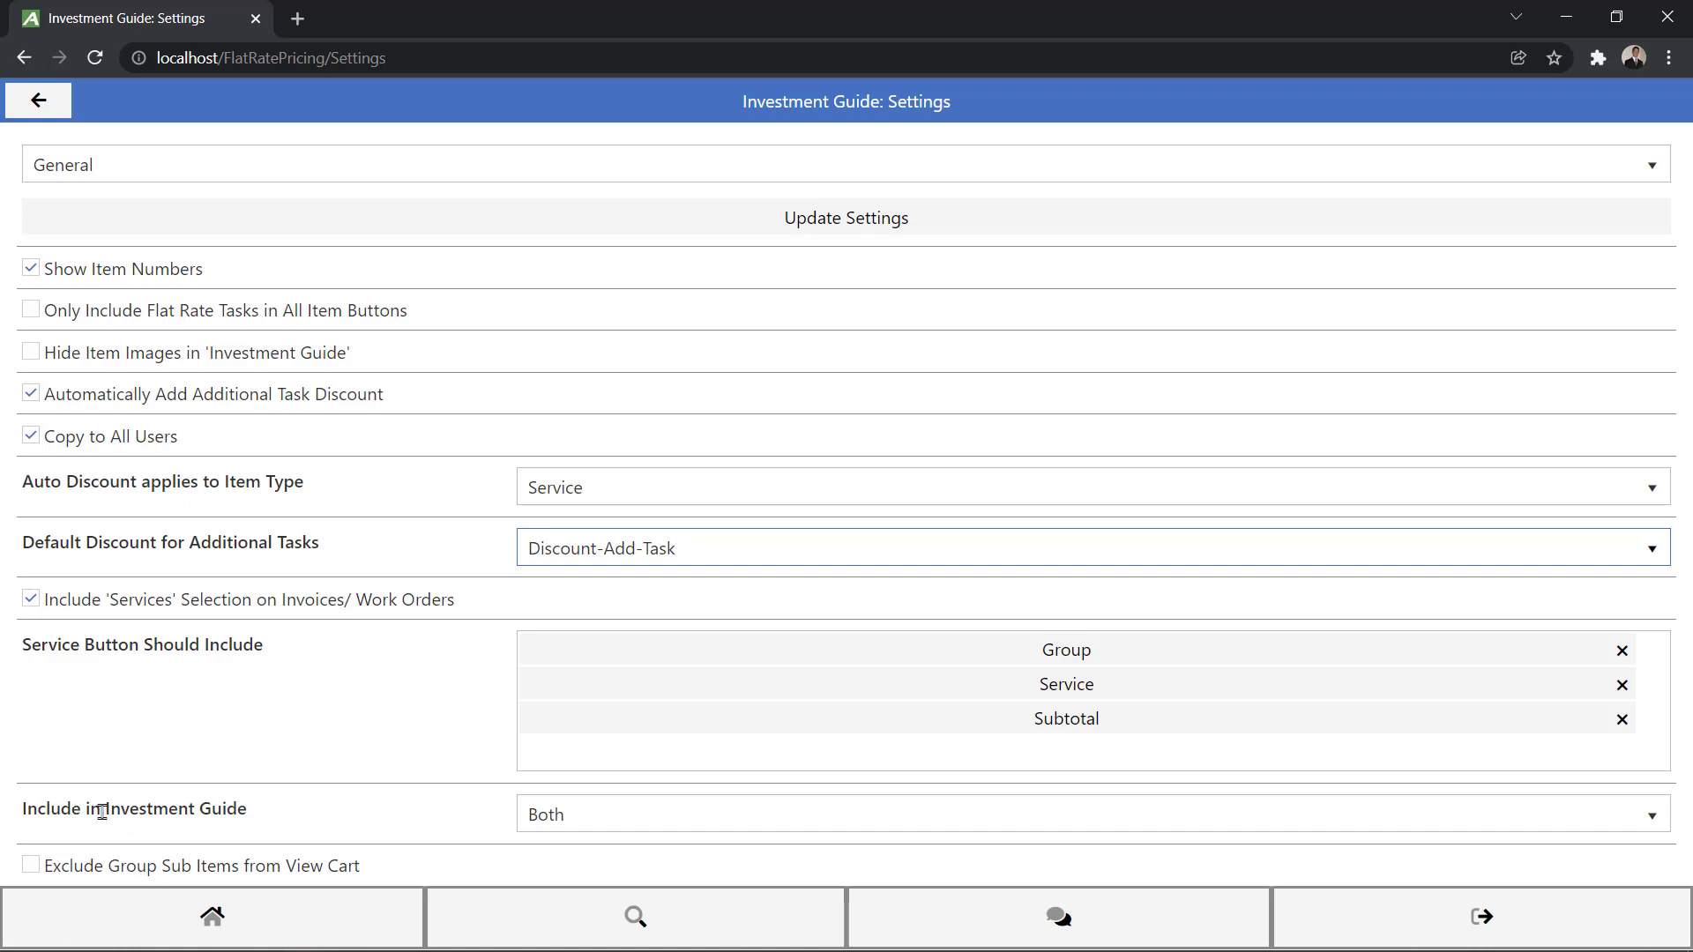
click(555, 815)
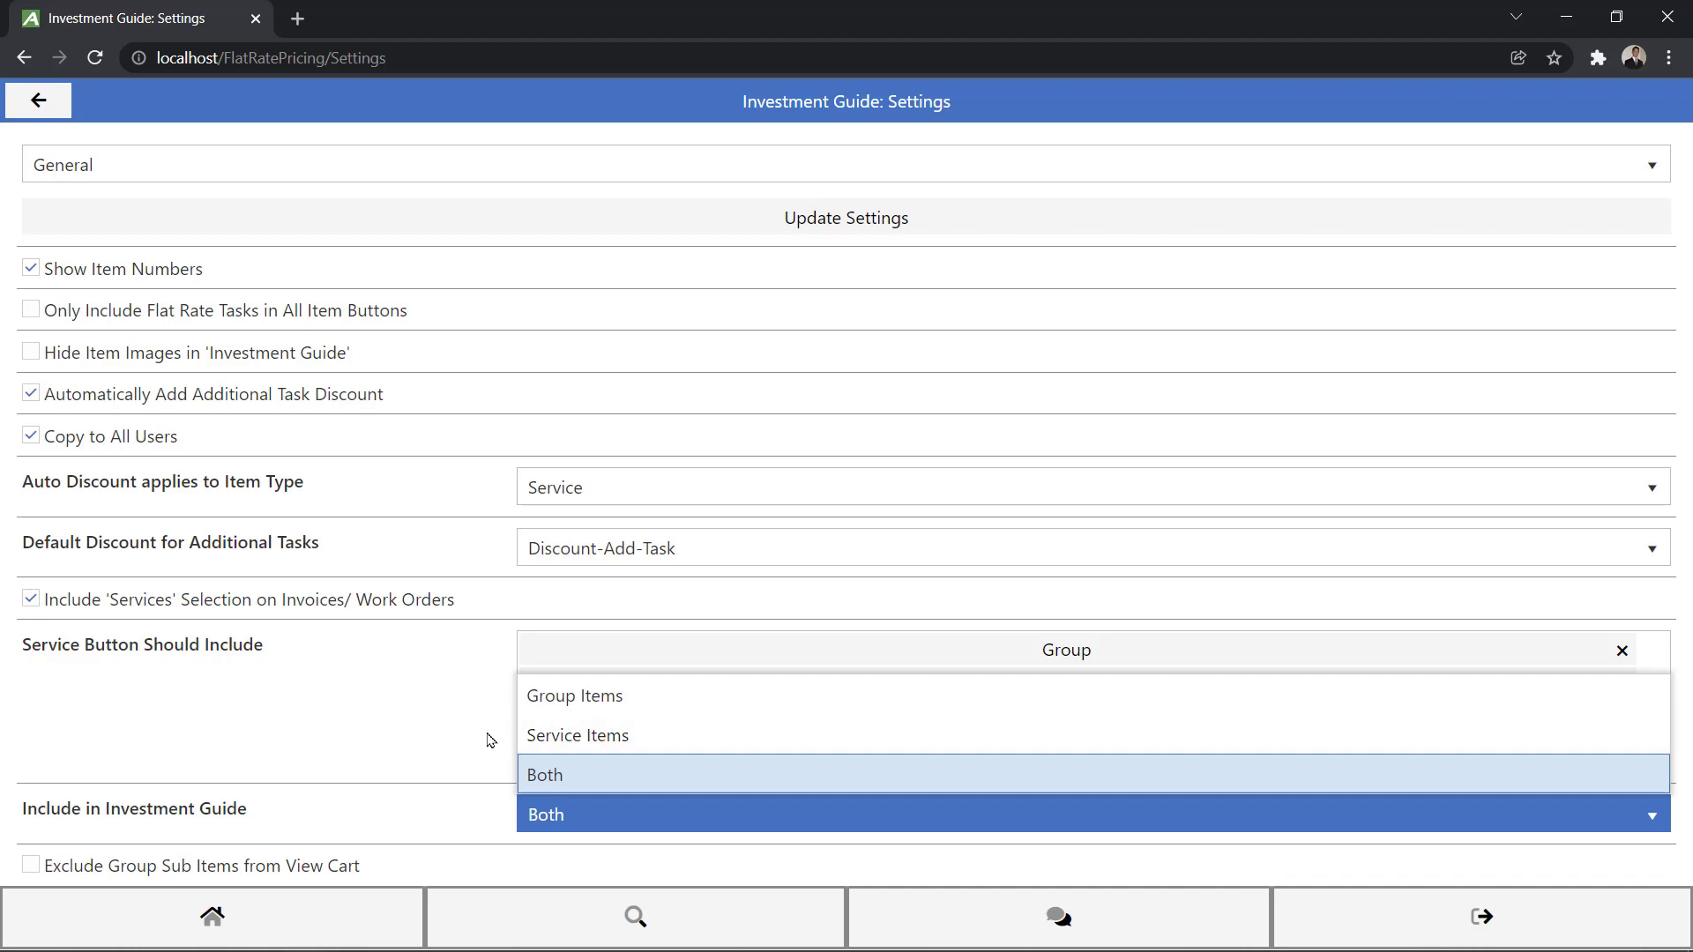
click(385, 744)
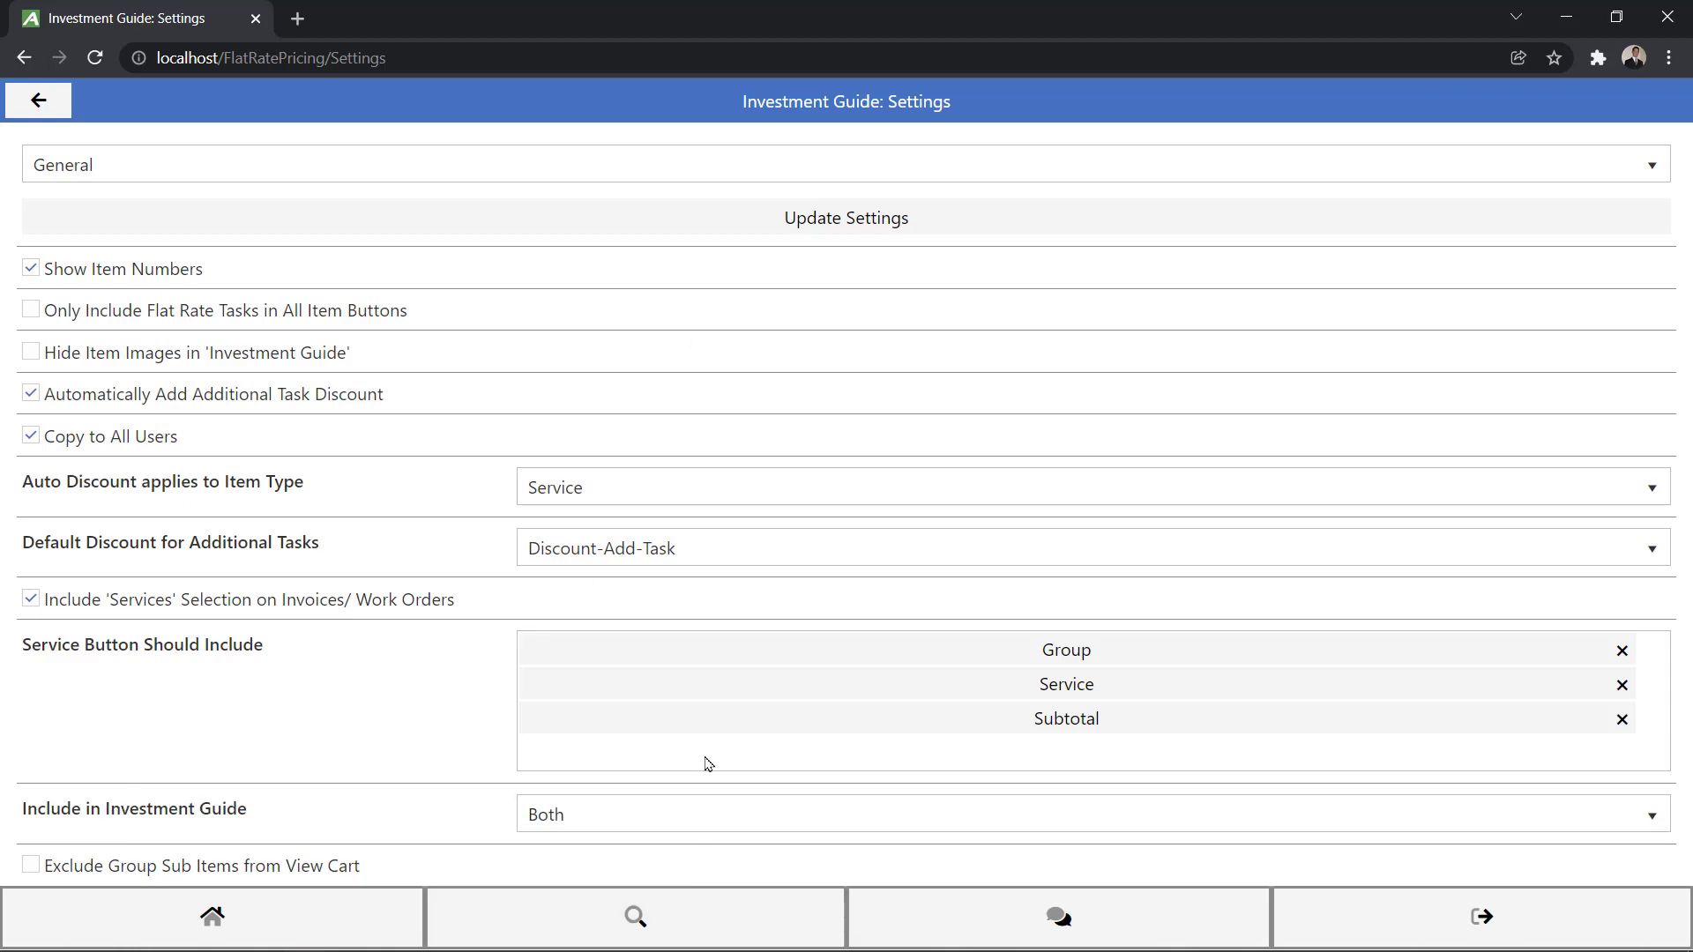
Step: Save the General Investment Guide settings with Update Settings
click(831, 225)
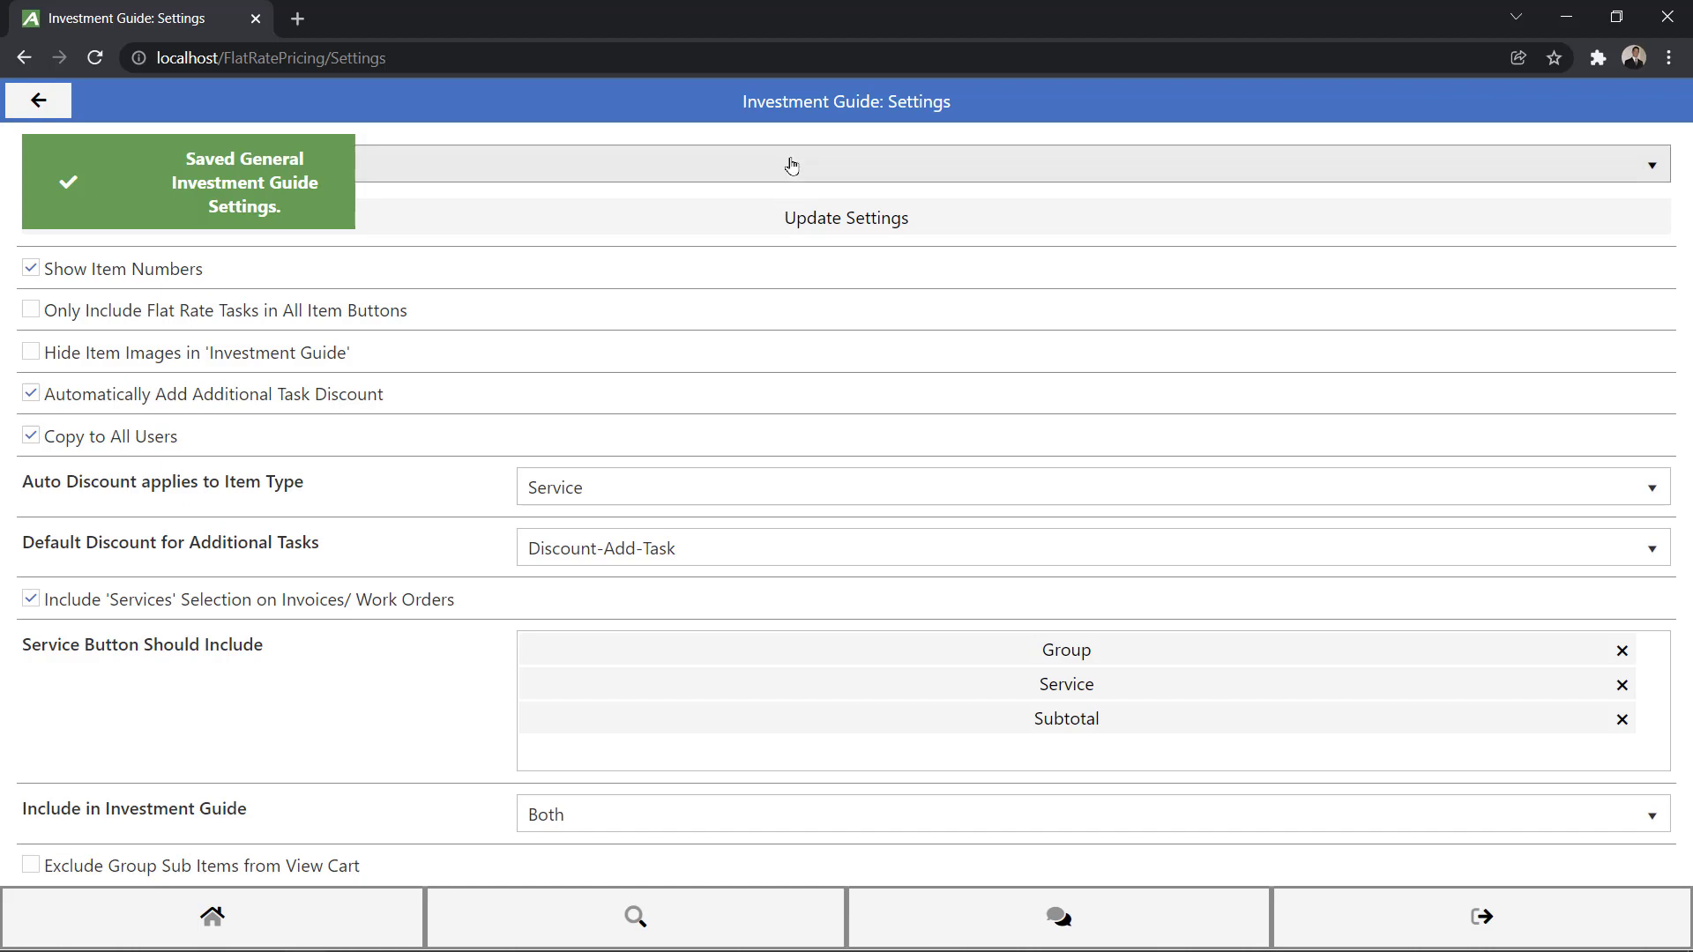
Step: Switch to the Cart Types section to view its 8 plans, then log out
click(547, 167)
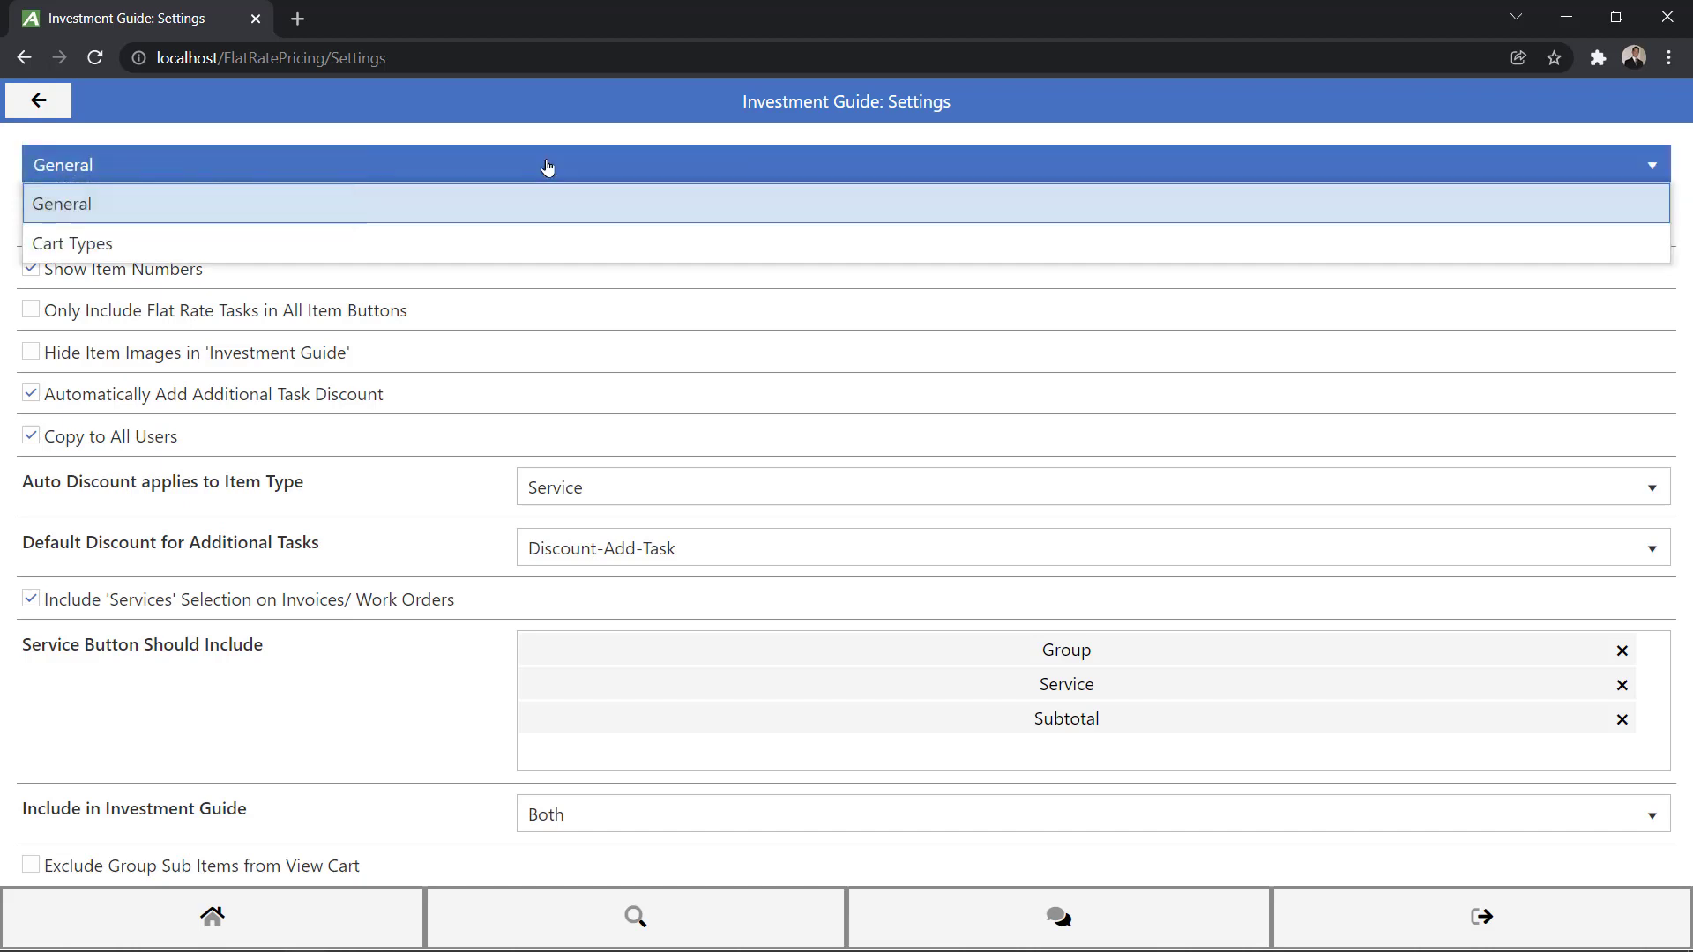
click(99, 259)
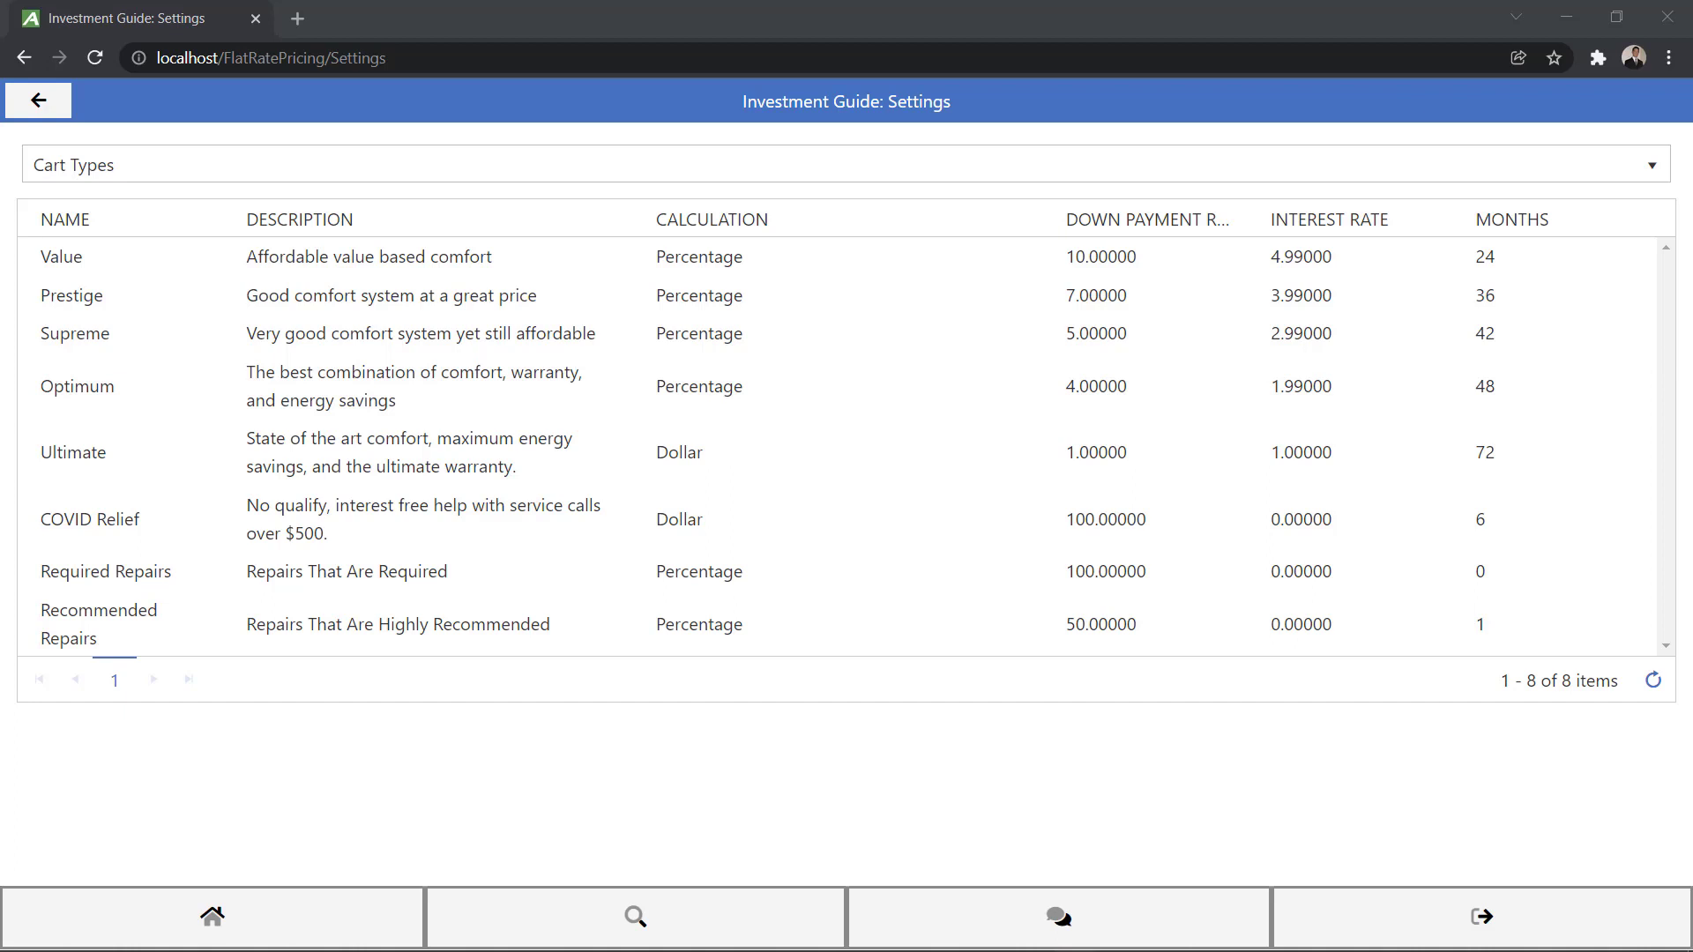
click(1490, 918)
click(918, 582)
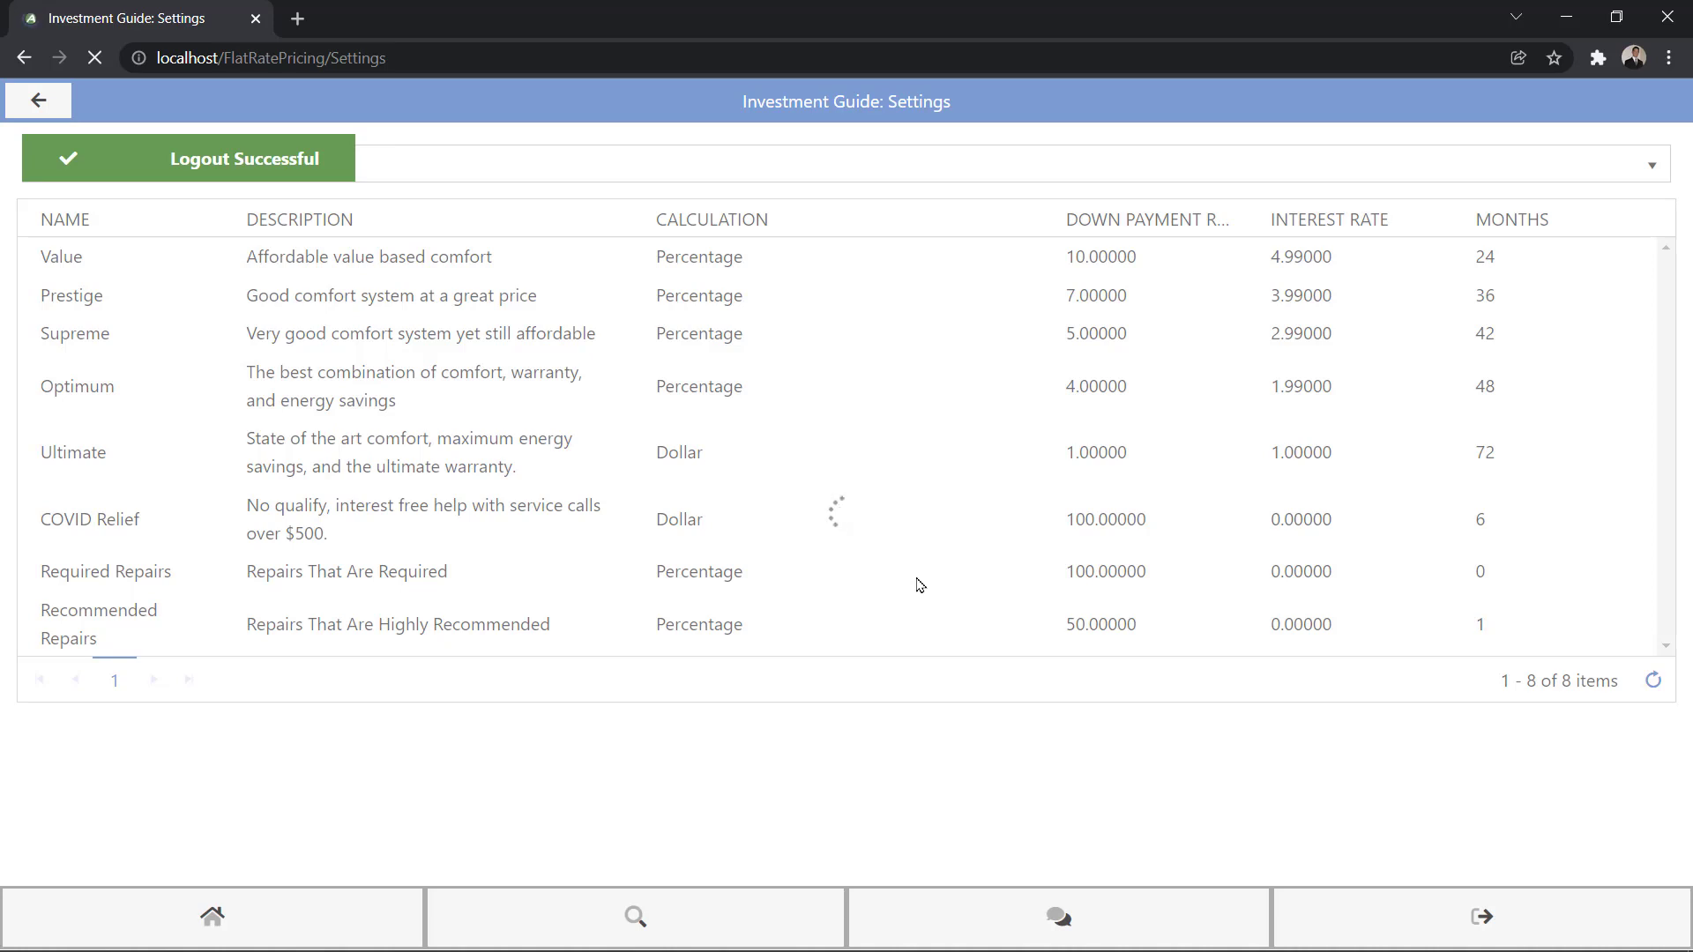
Step: Sign in with the saved Administrator login
click(891, 439)
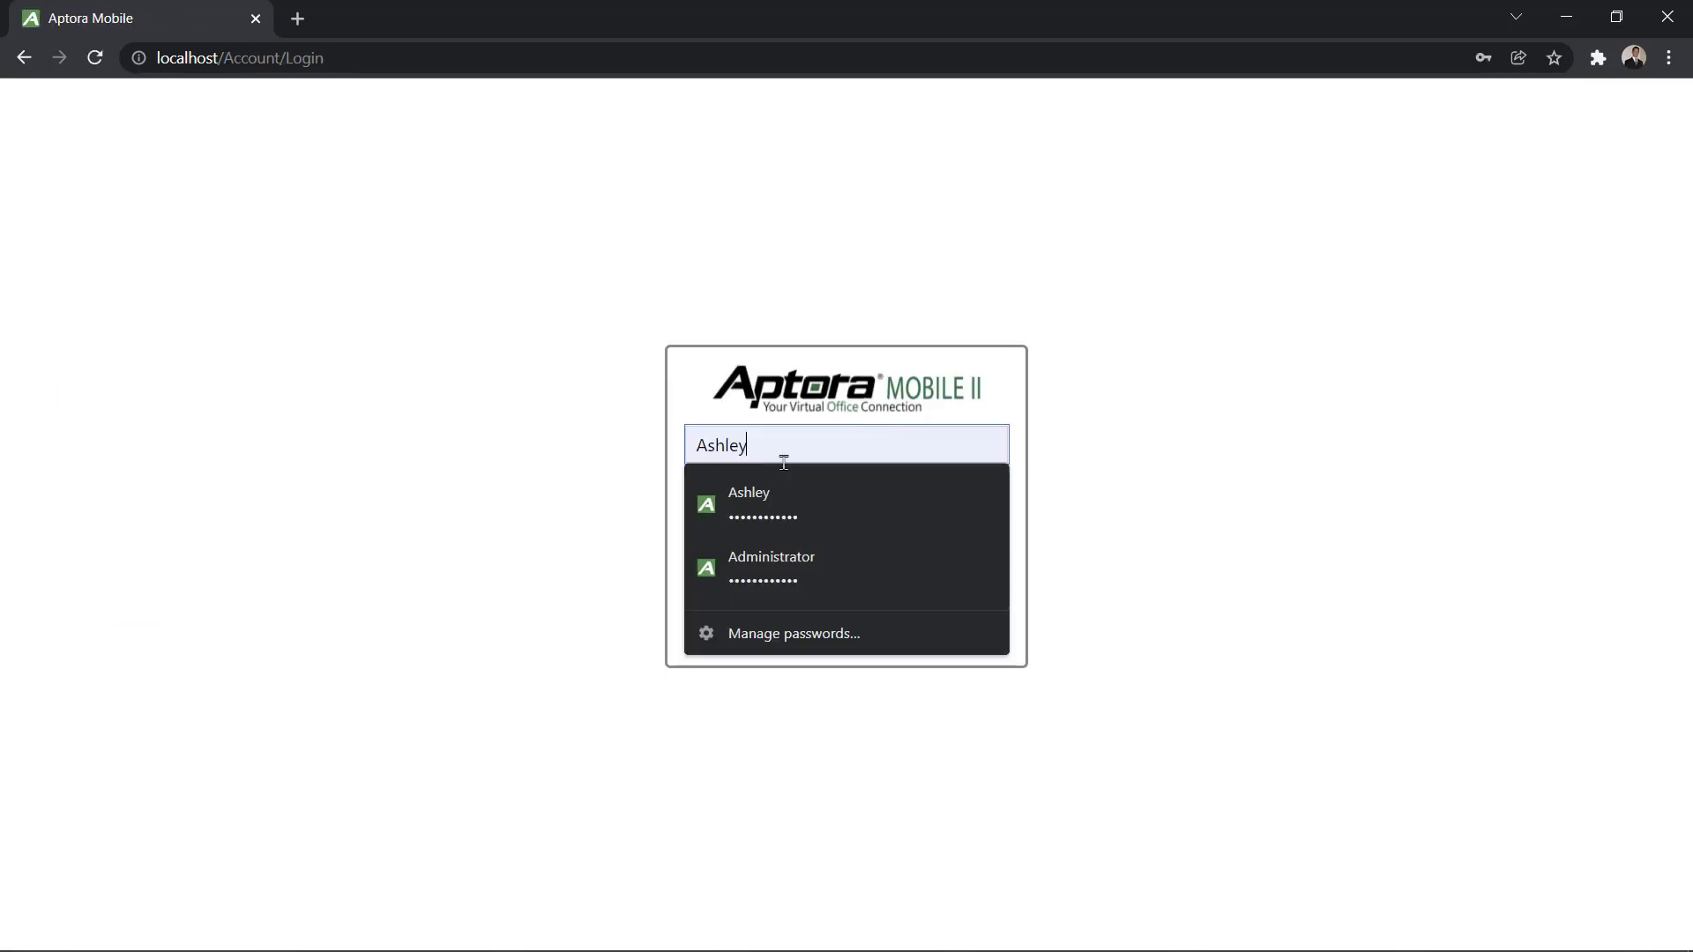
click(772, 575)
click(892, 592)
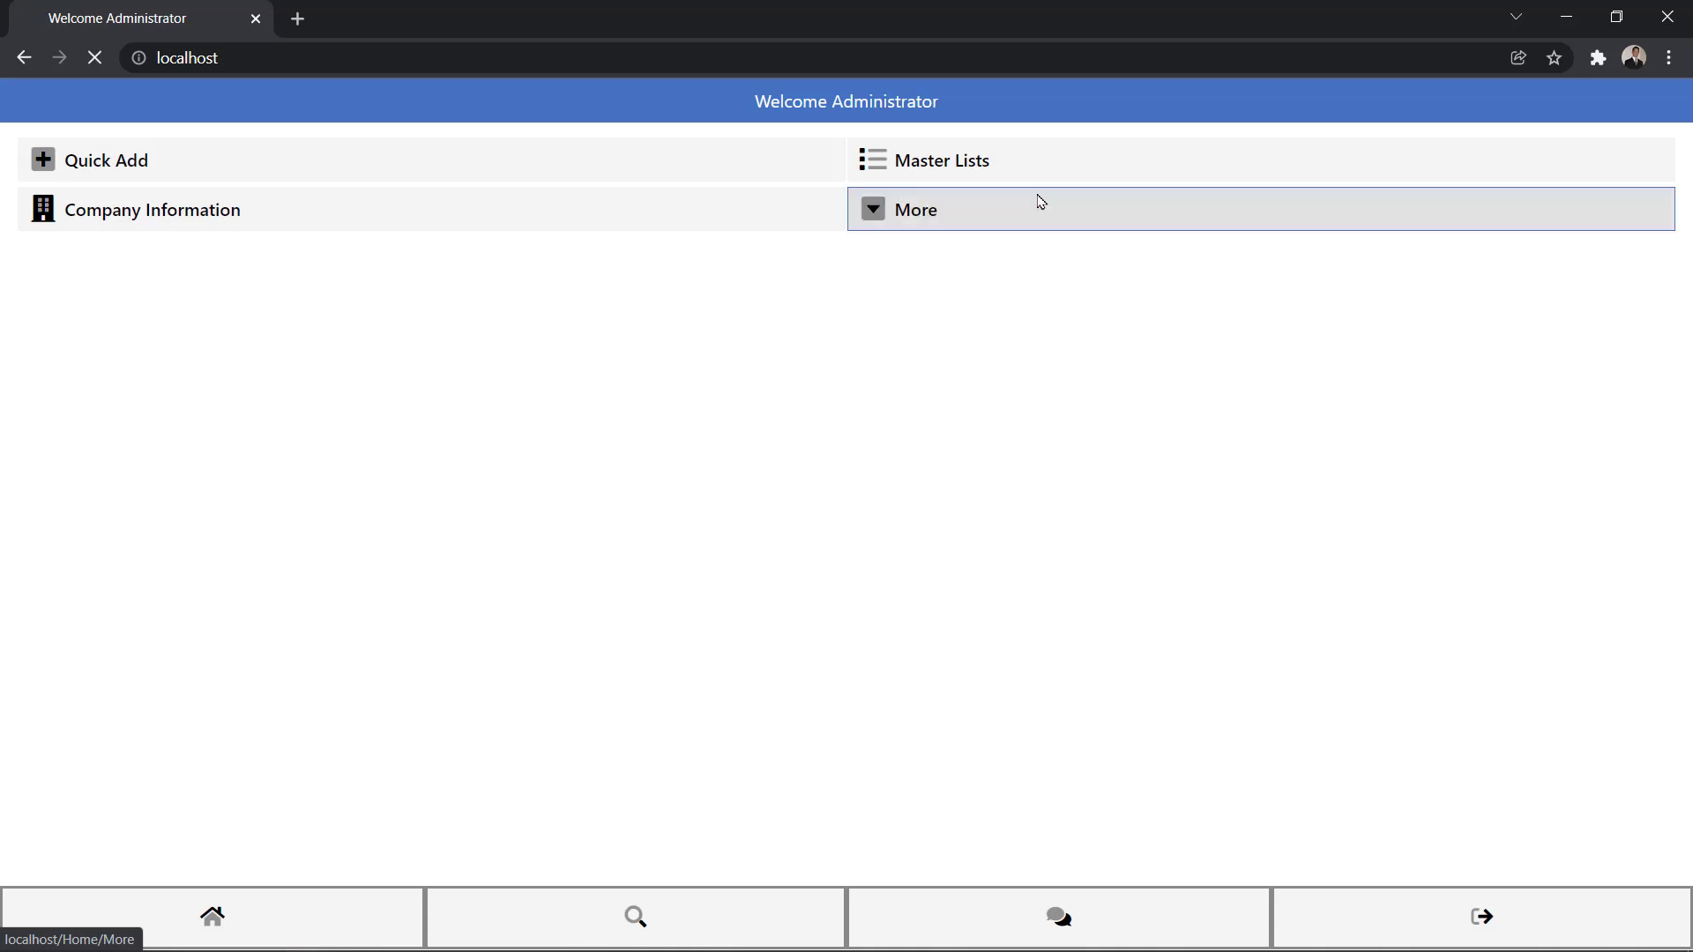
Step: Go to More > Settings > Investment Guide
click(1037, 201)
click(104, 220)
click(1049, 258)
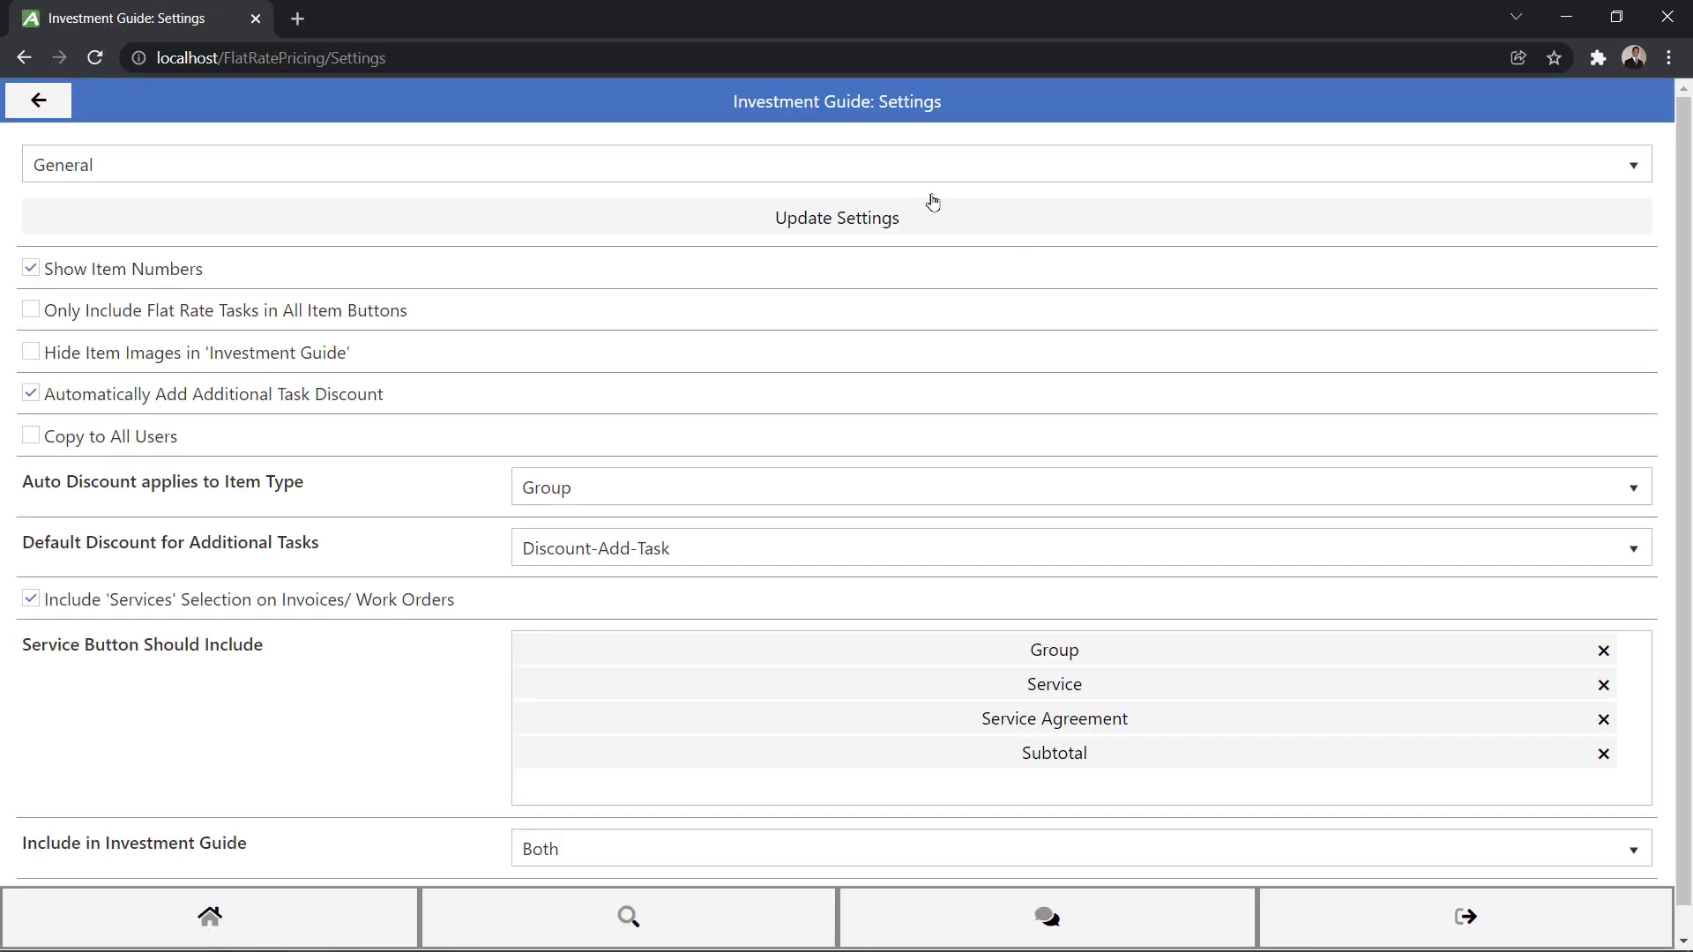
Step: Switch the settings section to Cart Types and add a new blank cart type row
click(820, 166)
click(81, 245)
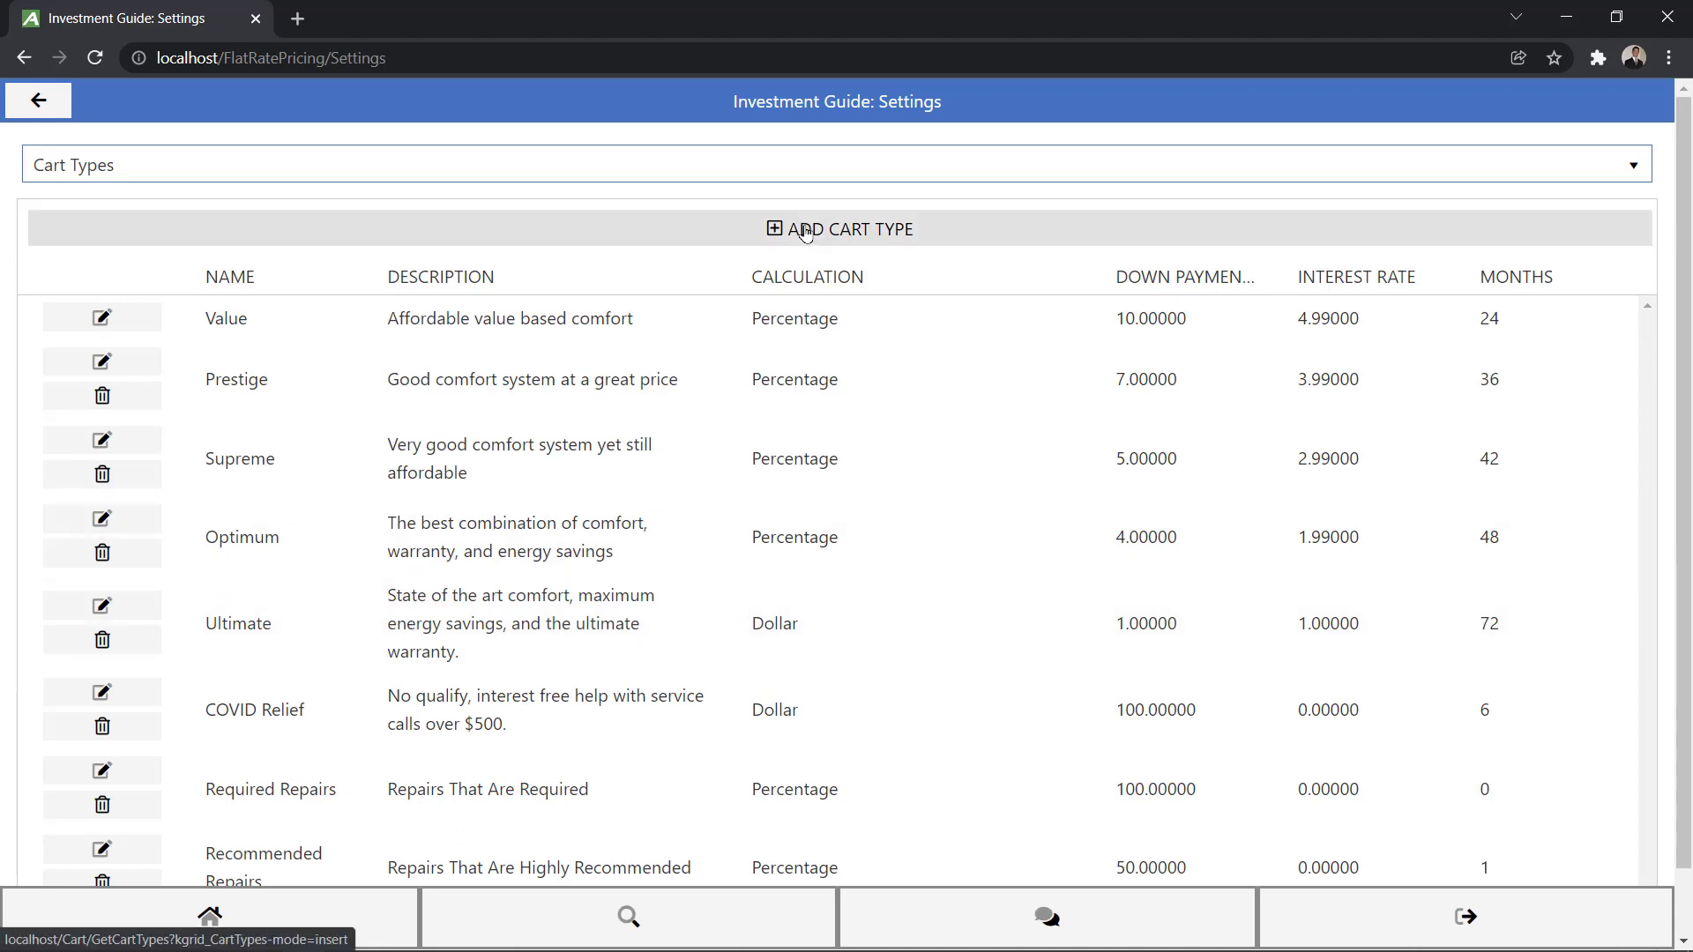
click(805, 231)
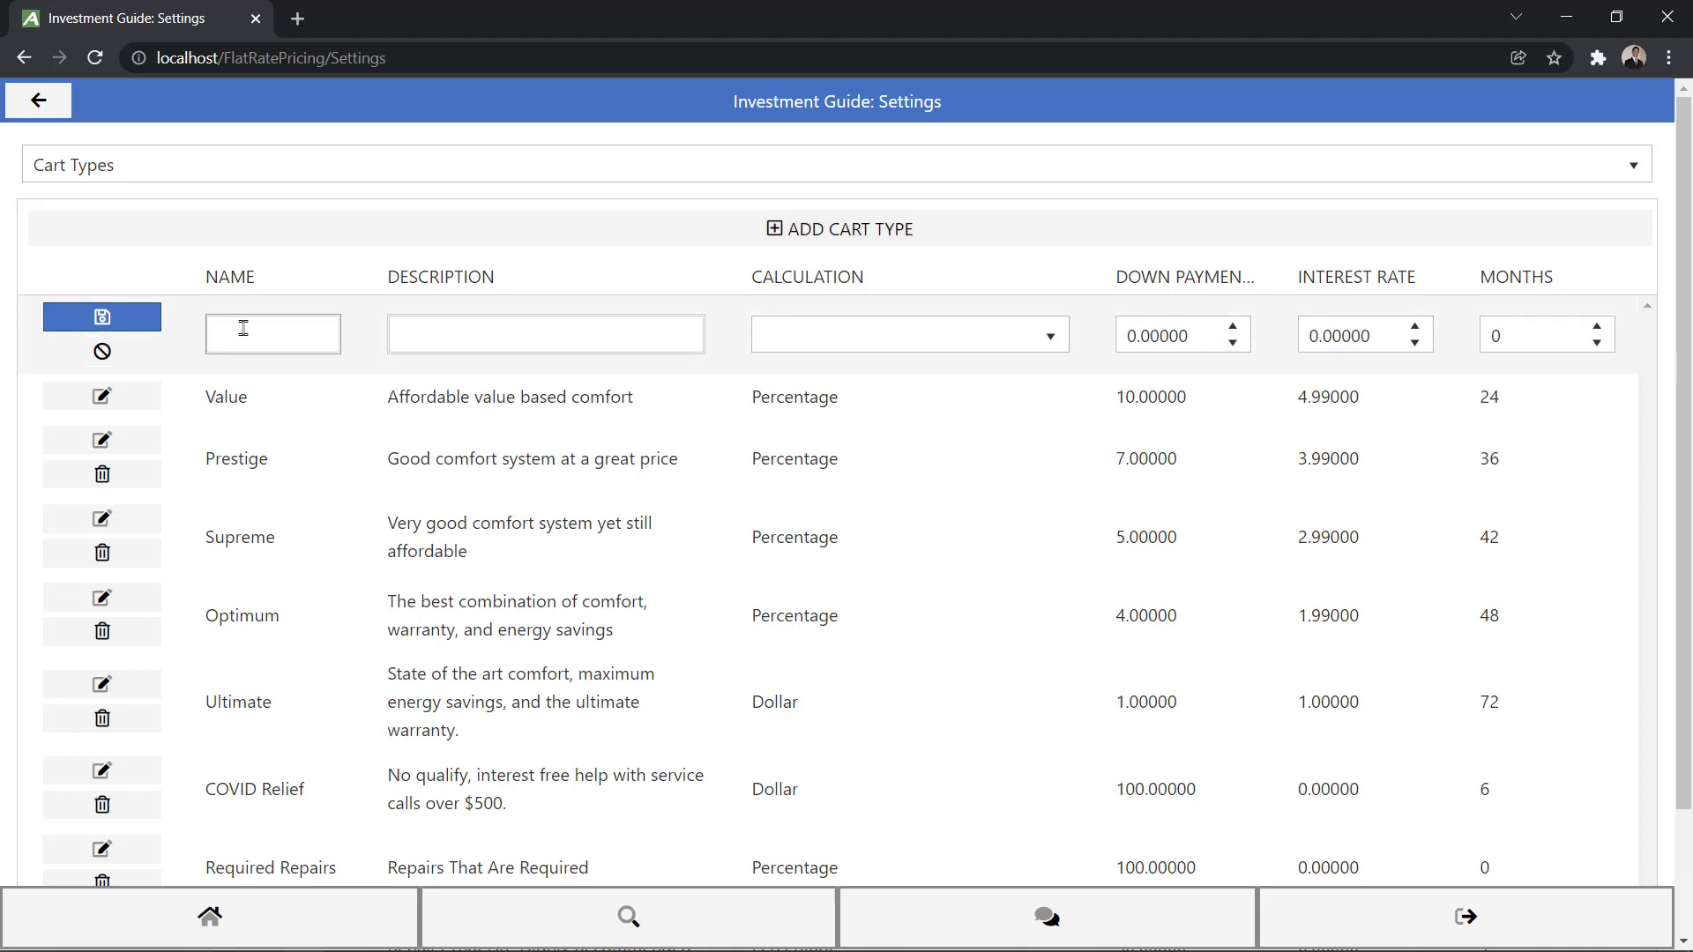
Step: Set the new row's calculation to Percentage, then cancel the unfinished cart type
click(465, 339)
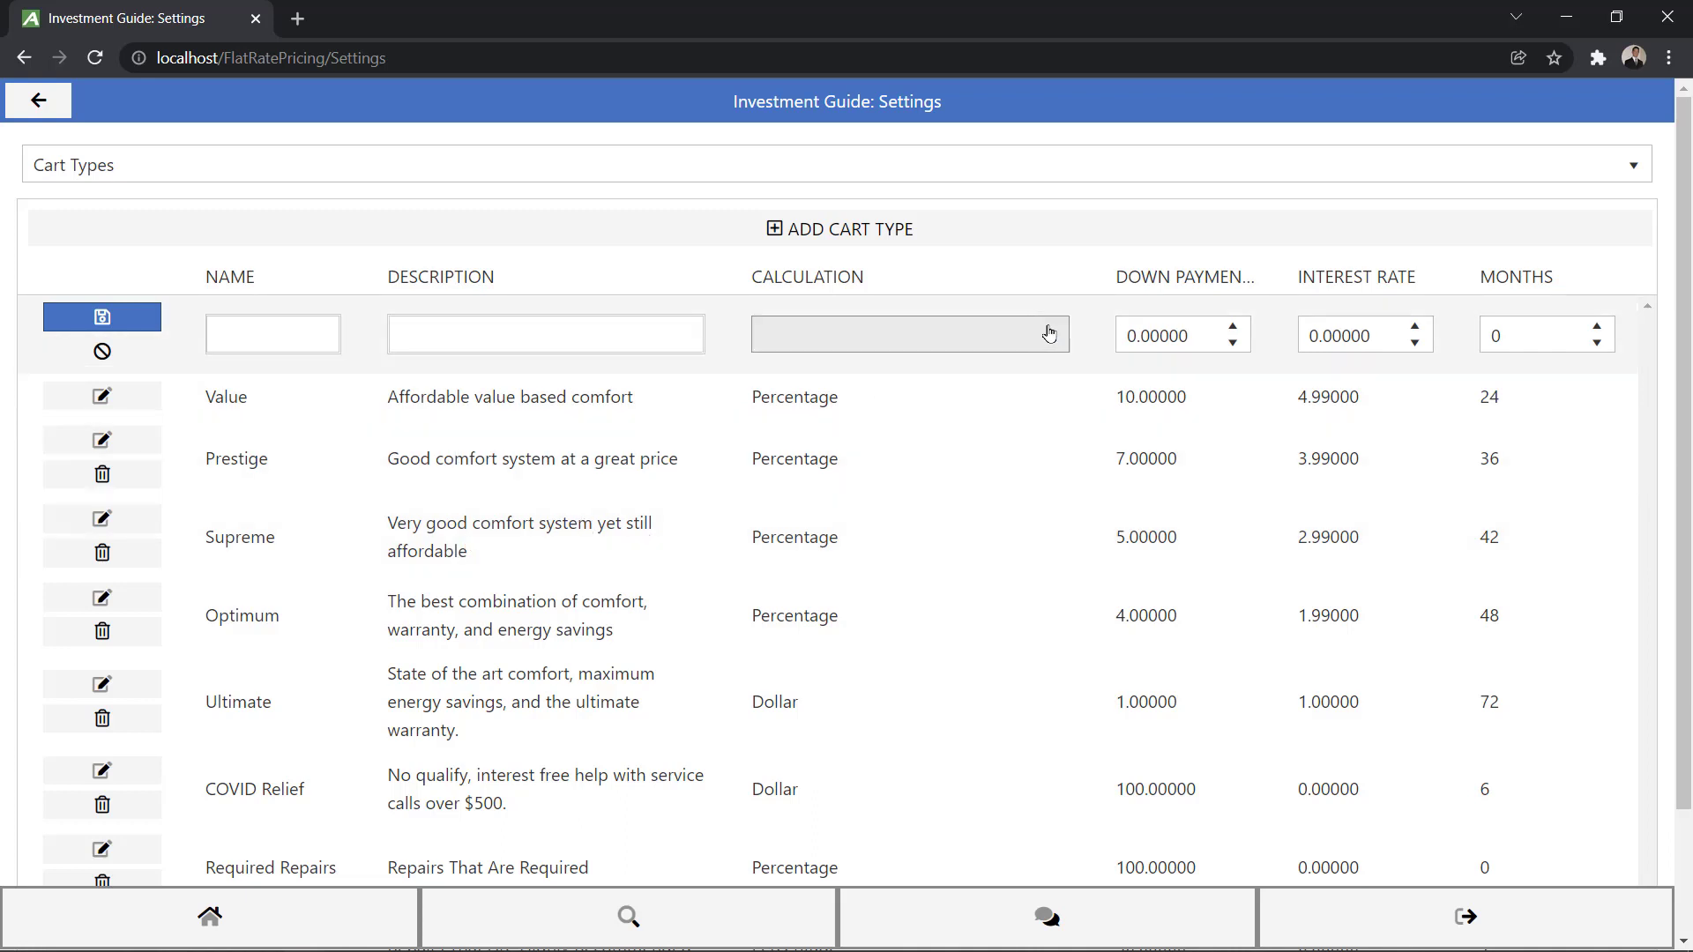
click(1058, 340)
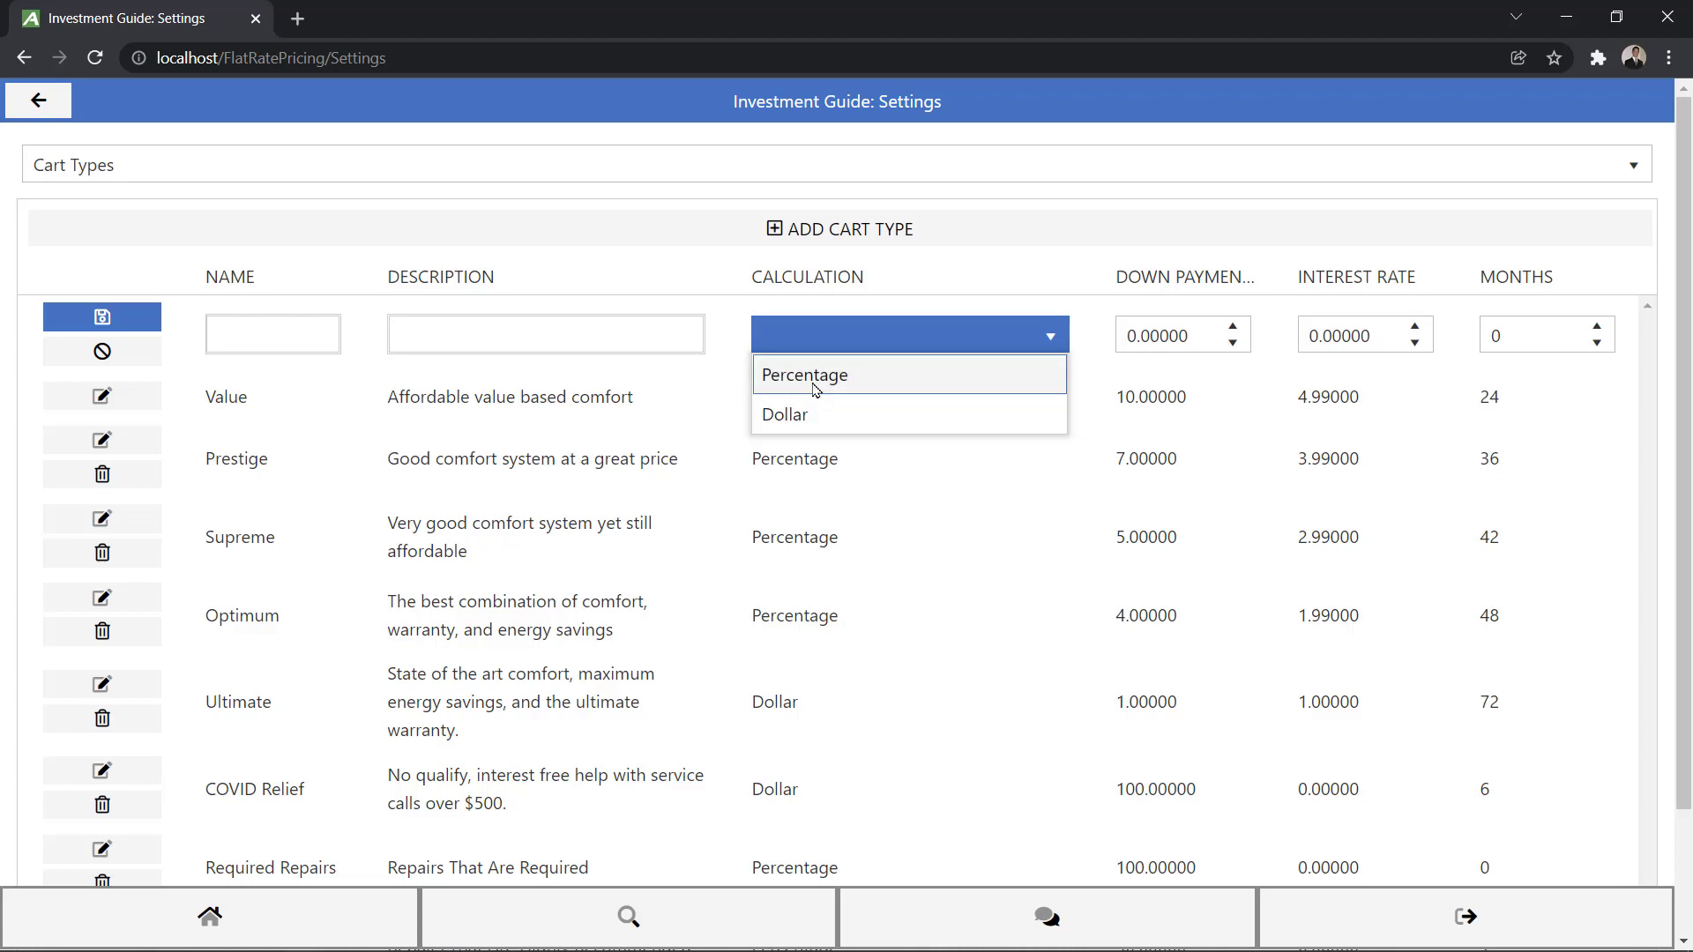
click(812, 378)
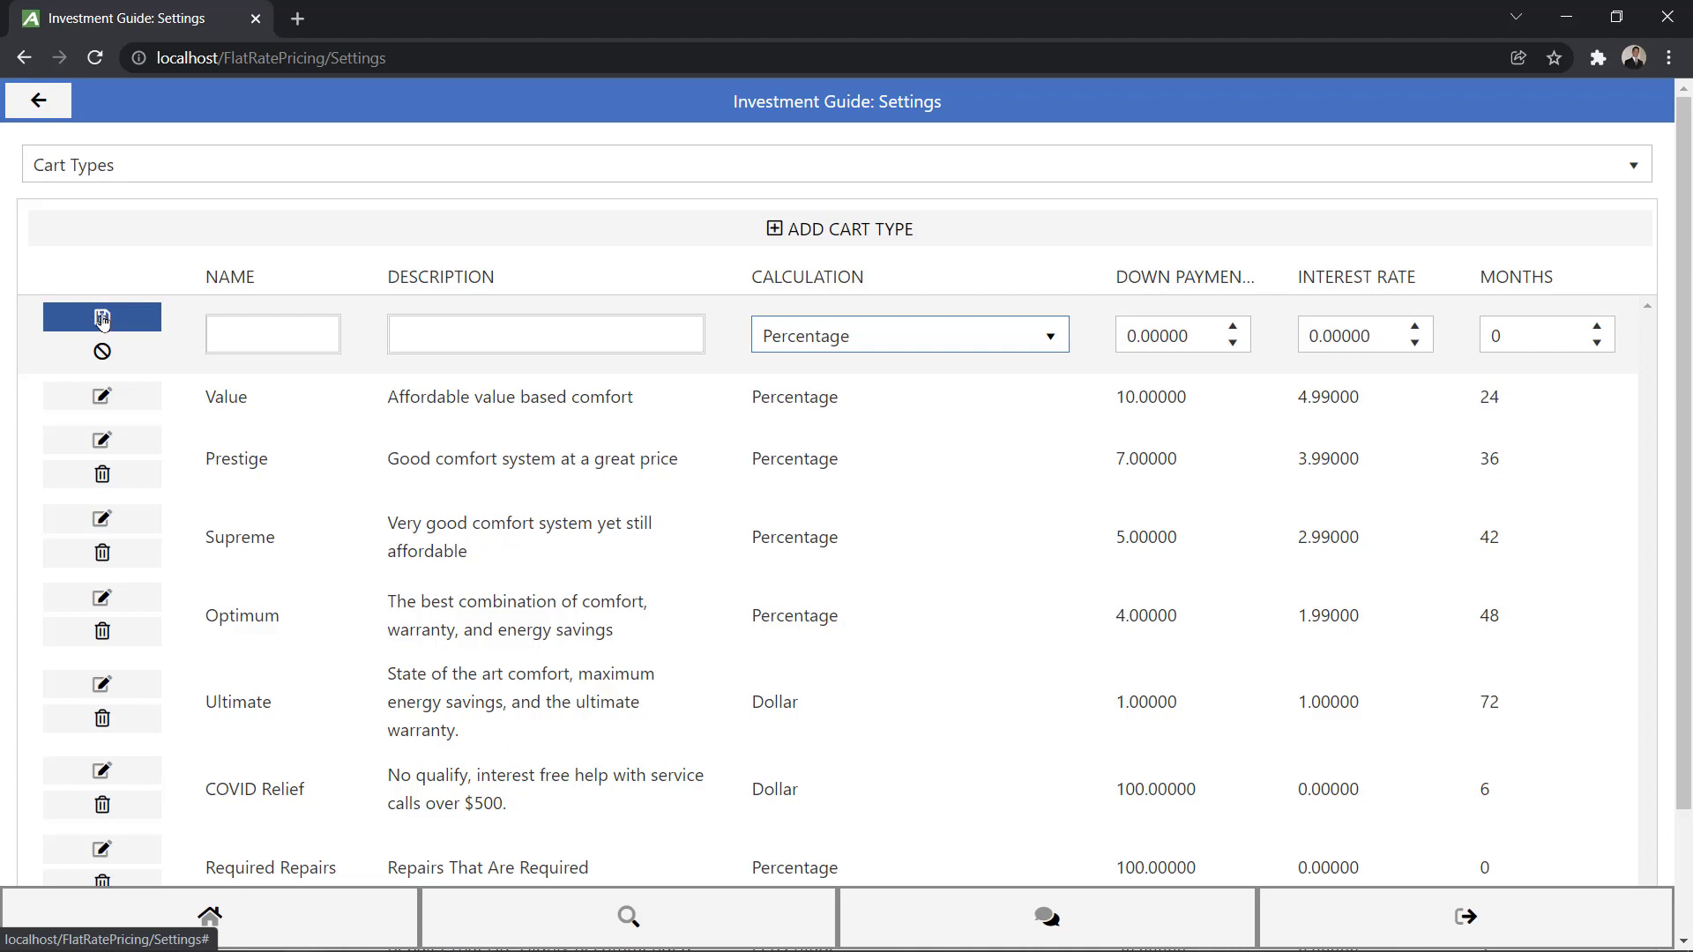
click(103, 354)
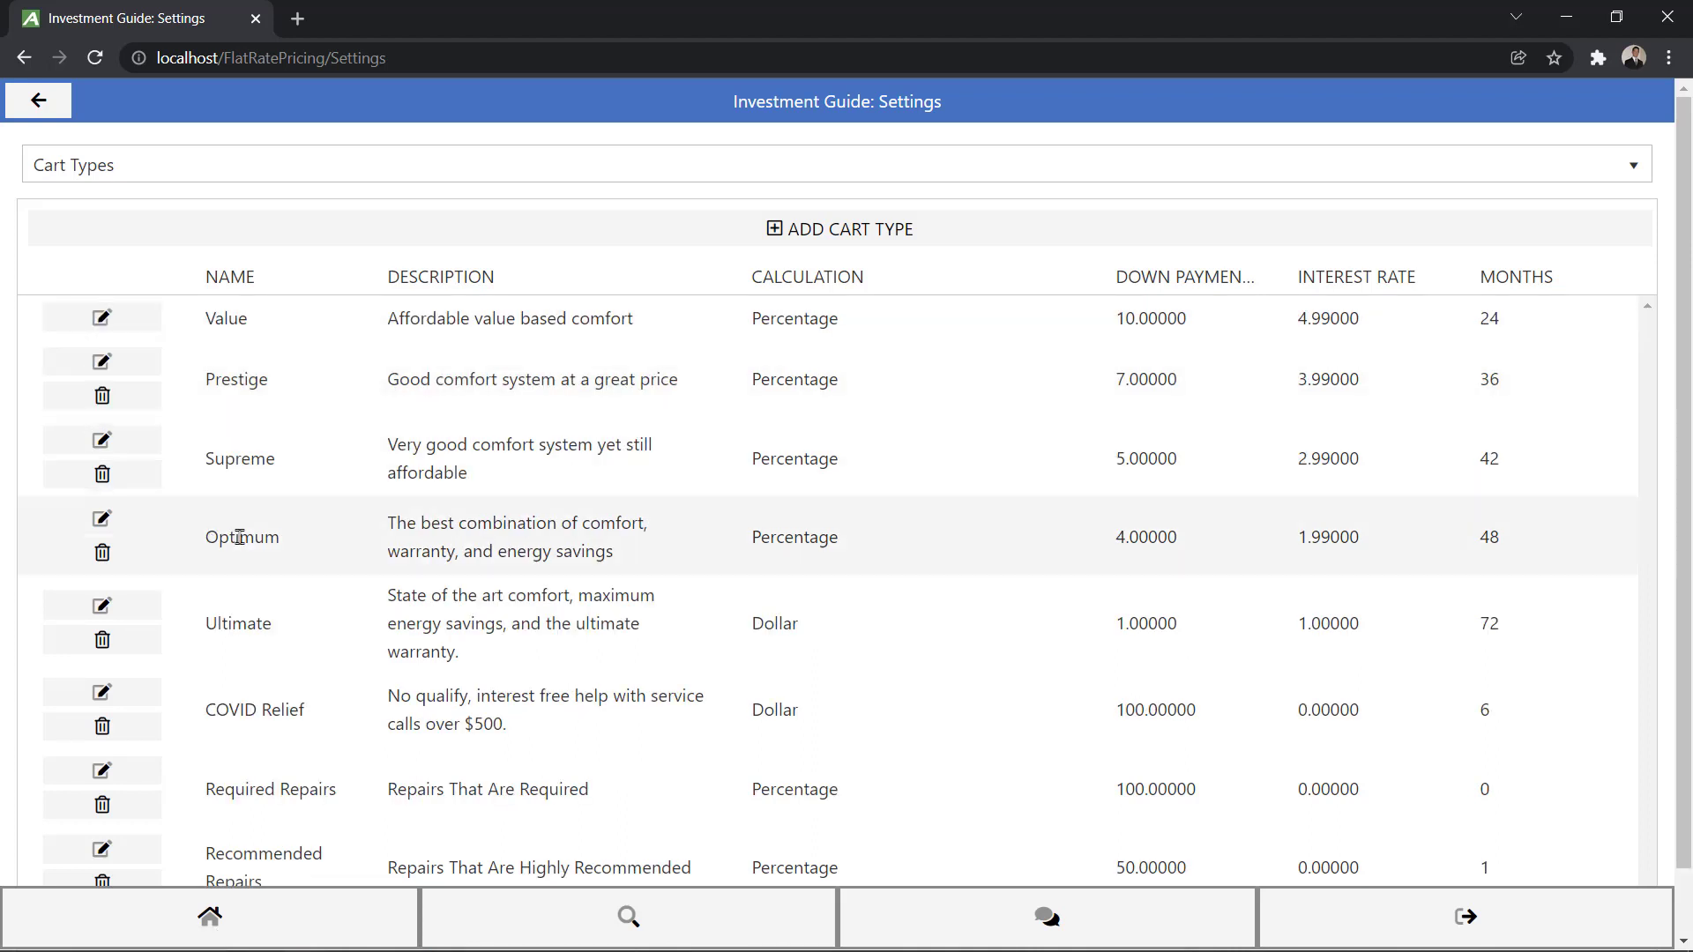
Step: Toggle edit mode on the Optimum cart type, leaving Percentage, 4.00000, 1.99000 and 48 months unchanged
click(102, 520)
click(102, 520)
Step: Return to the home page and log out of the administrator account, confirming Yes
click(225, 917)
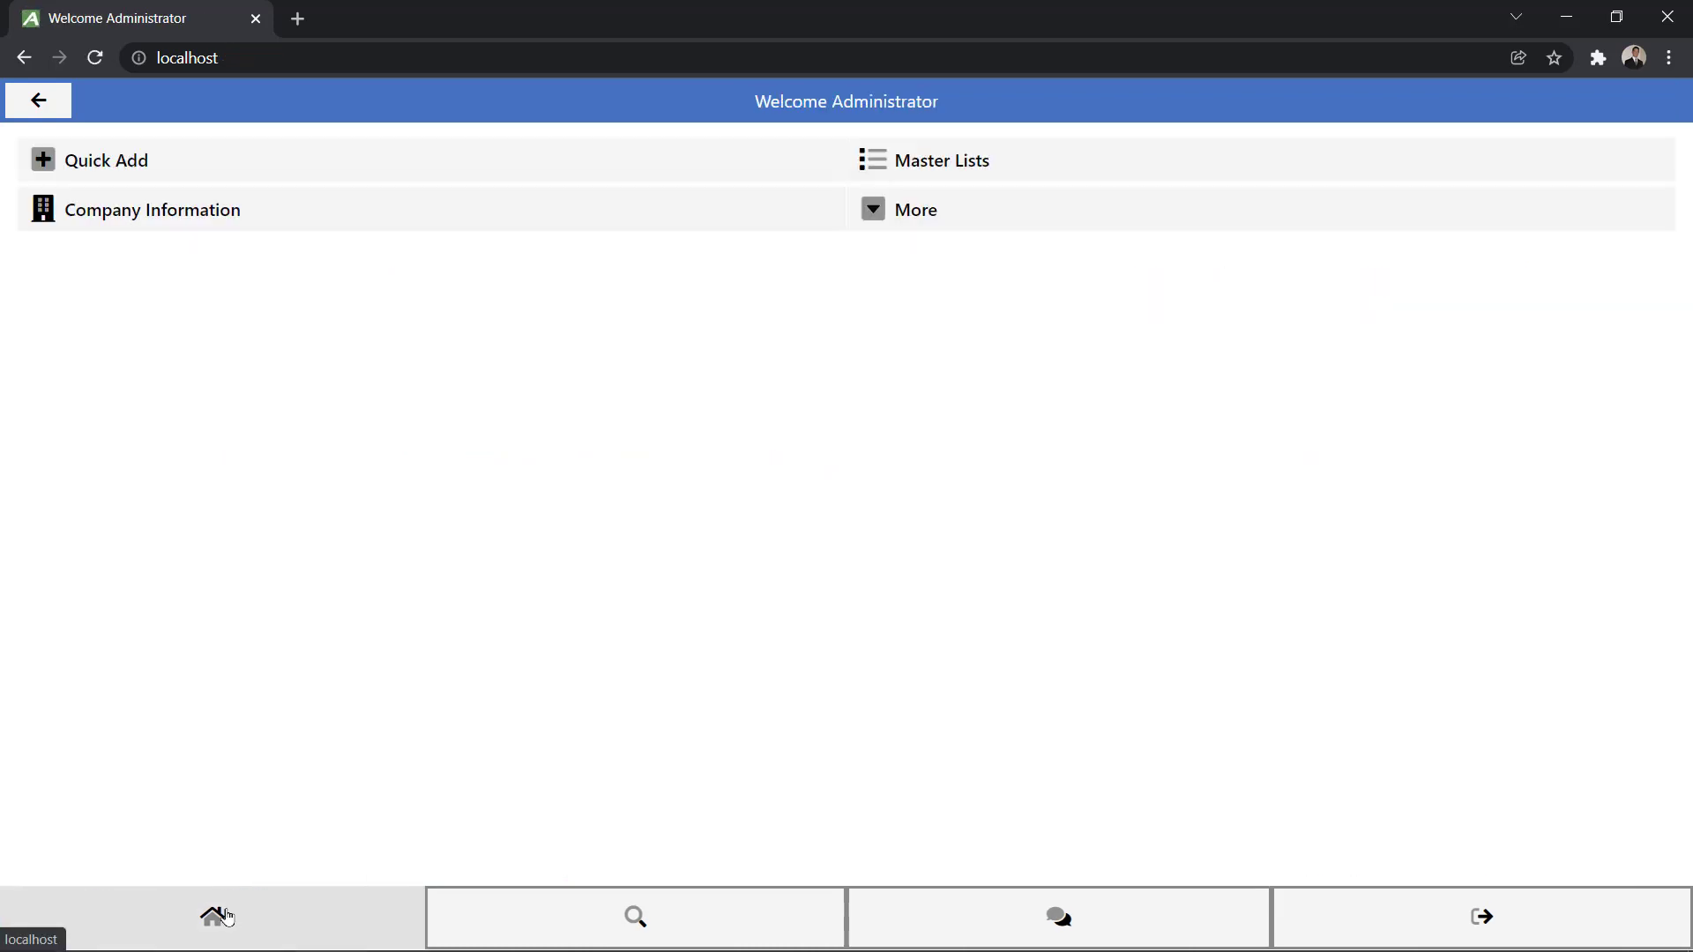
click(1482, 917)
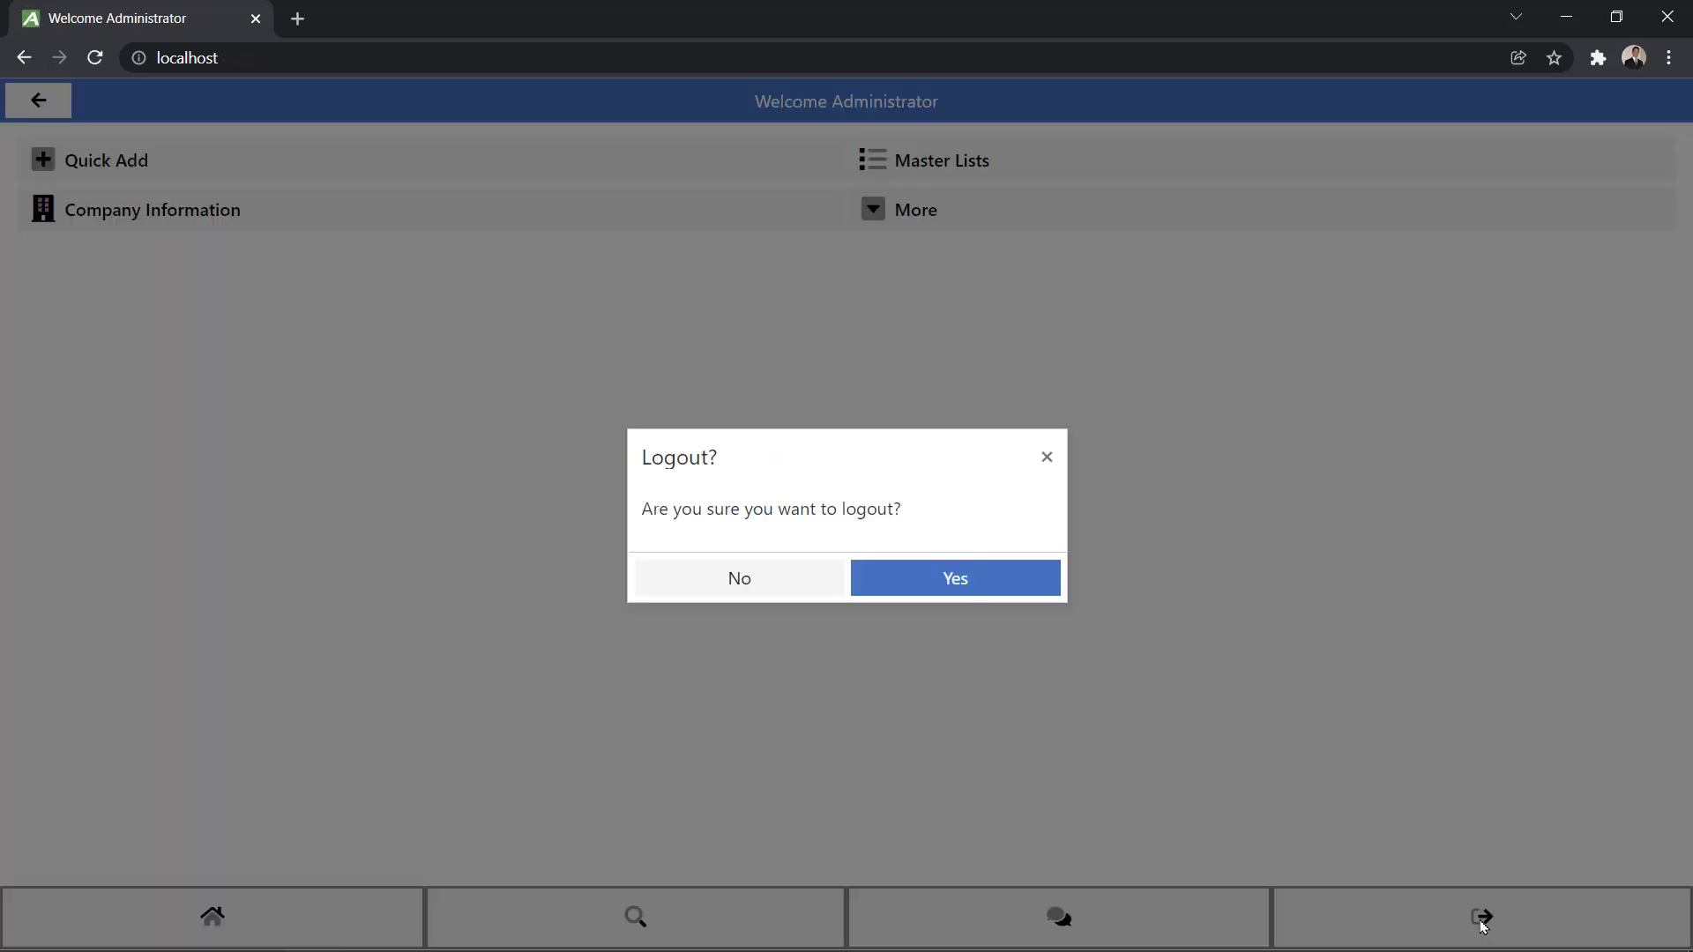
click(970, 575)
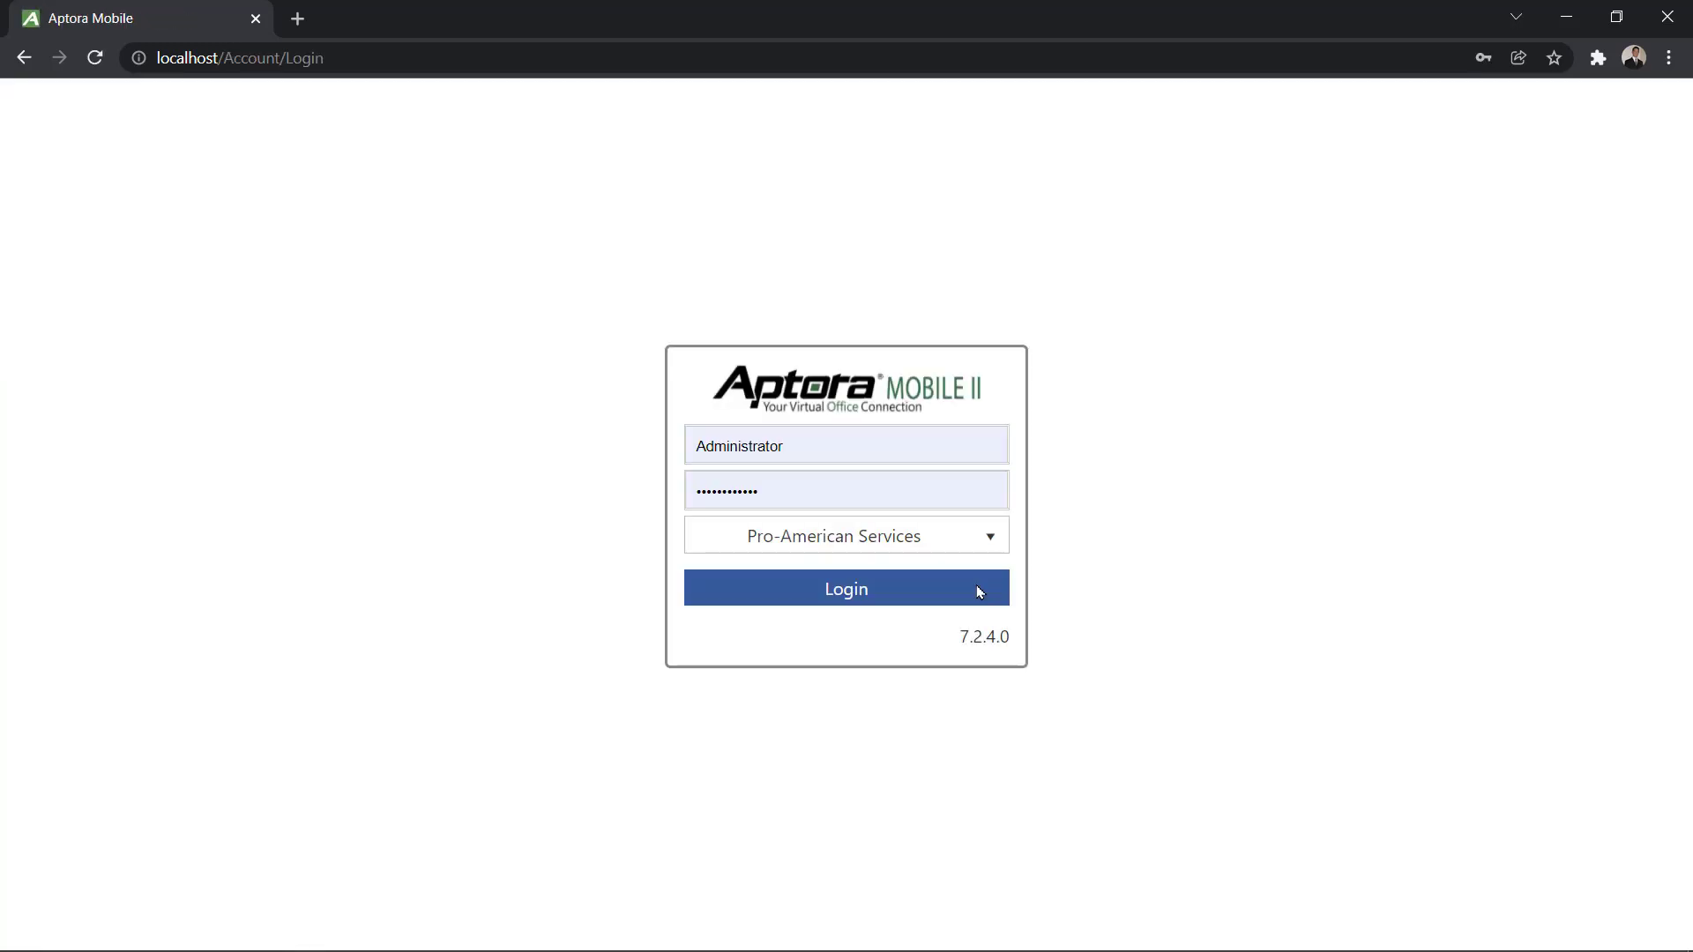
Step: Sign in as the regular user with their saved browser login
click(942, 451)
click(768, 578)
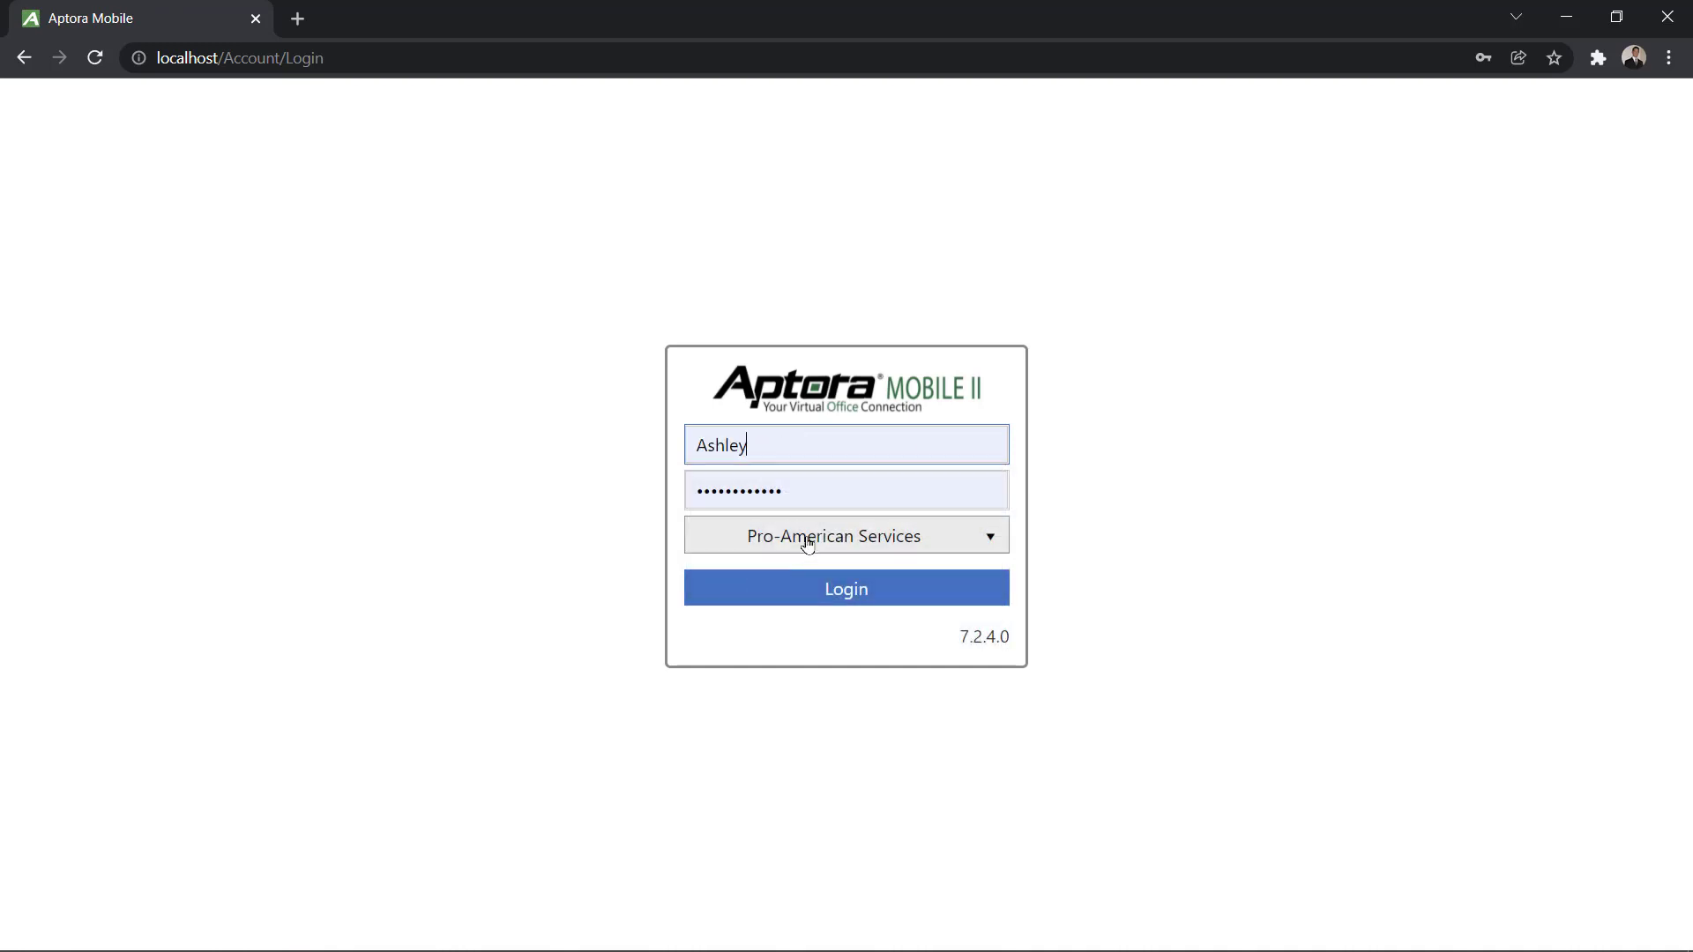
click(877, 591)
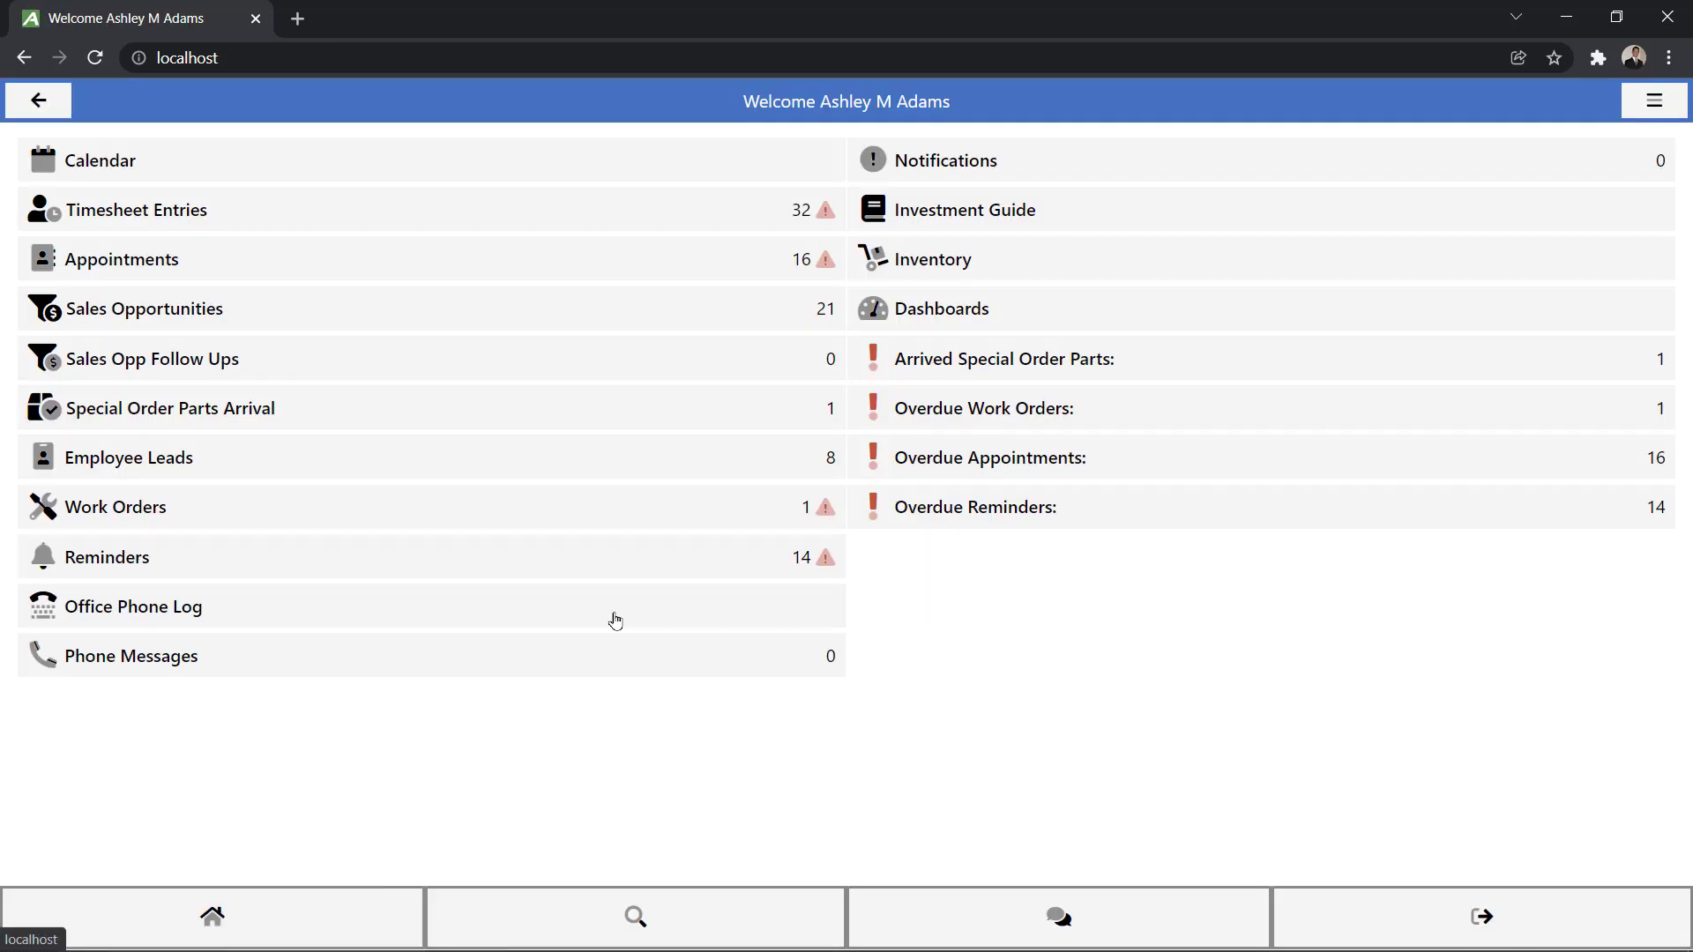
click(968, 217)
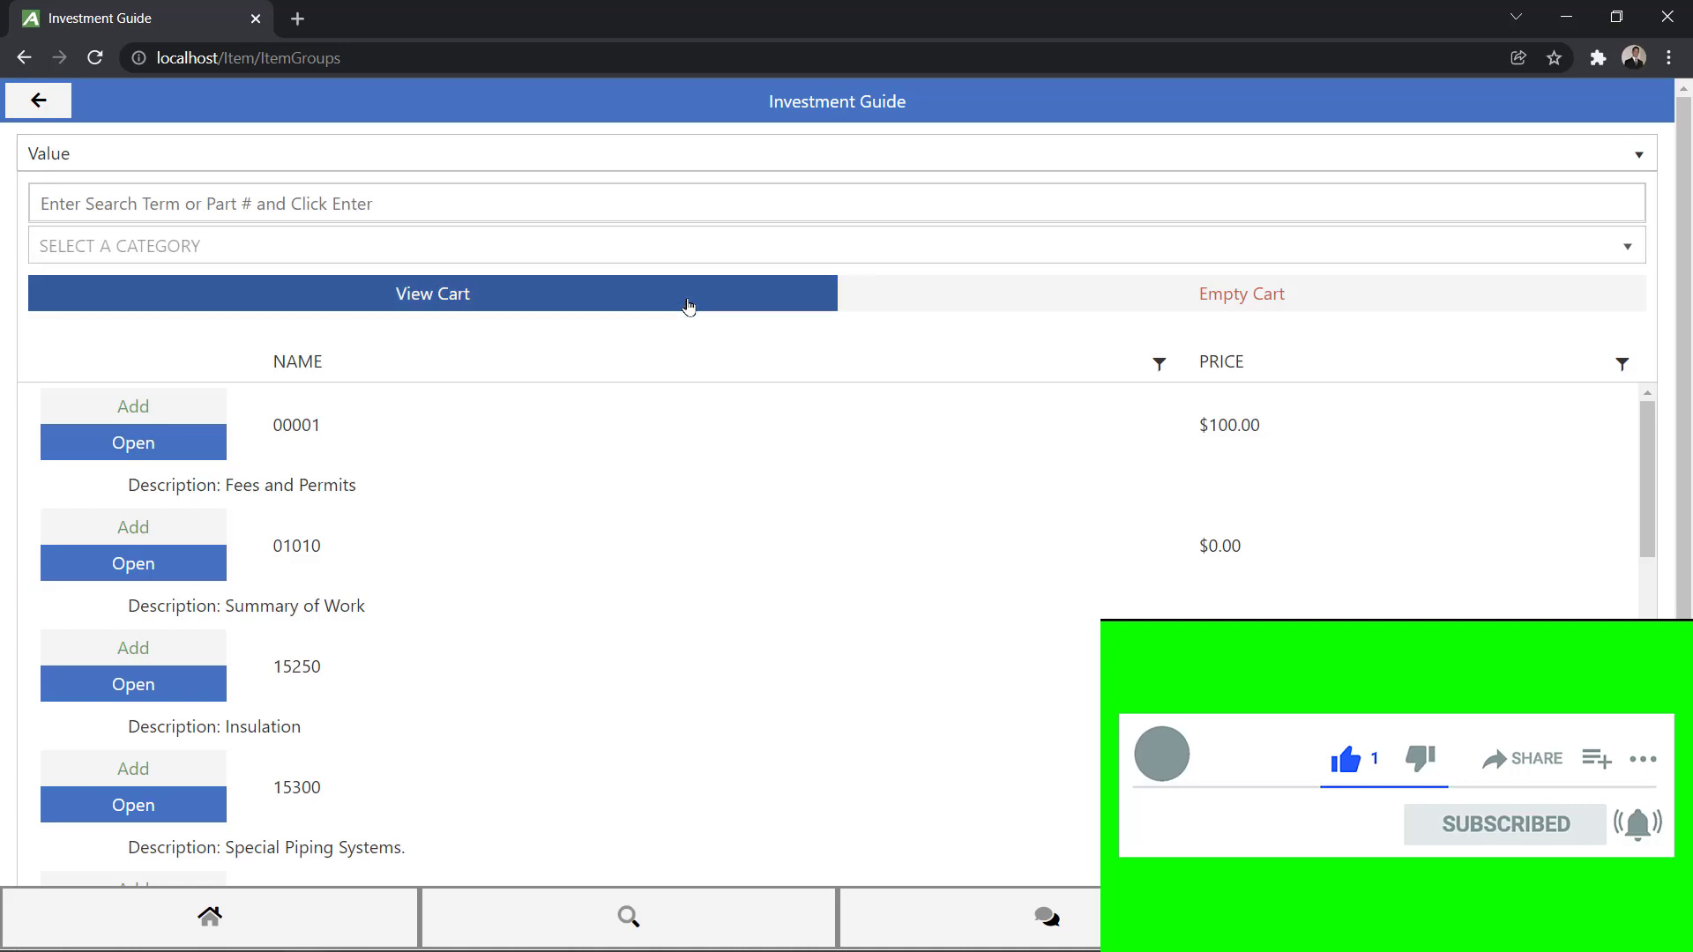
click(226, 917)
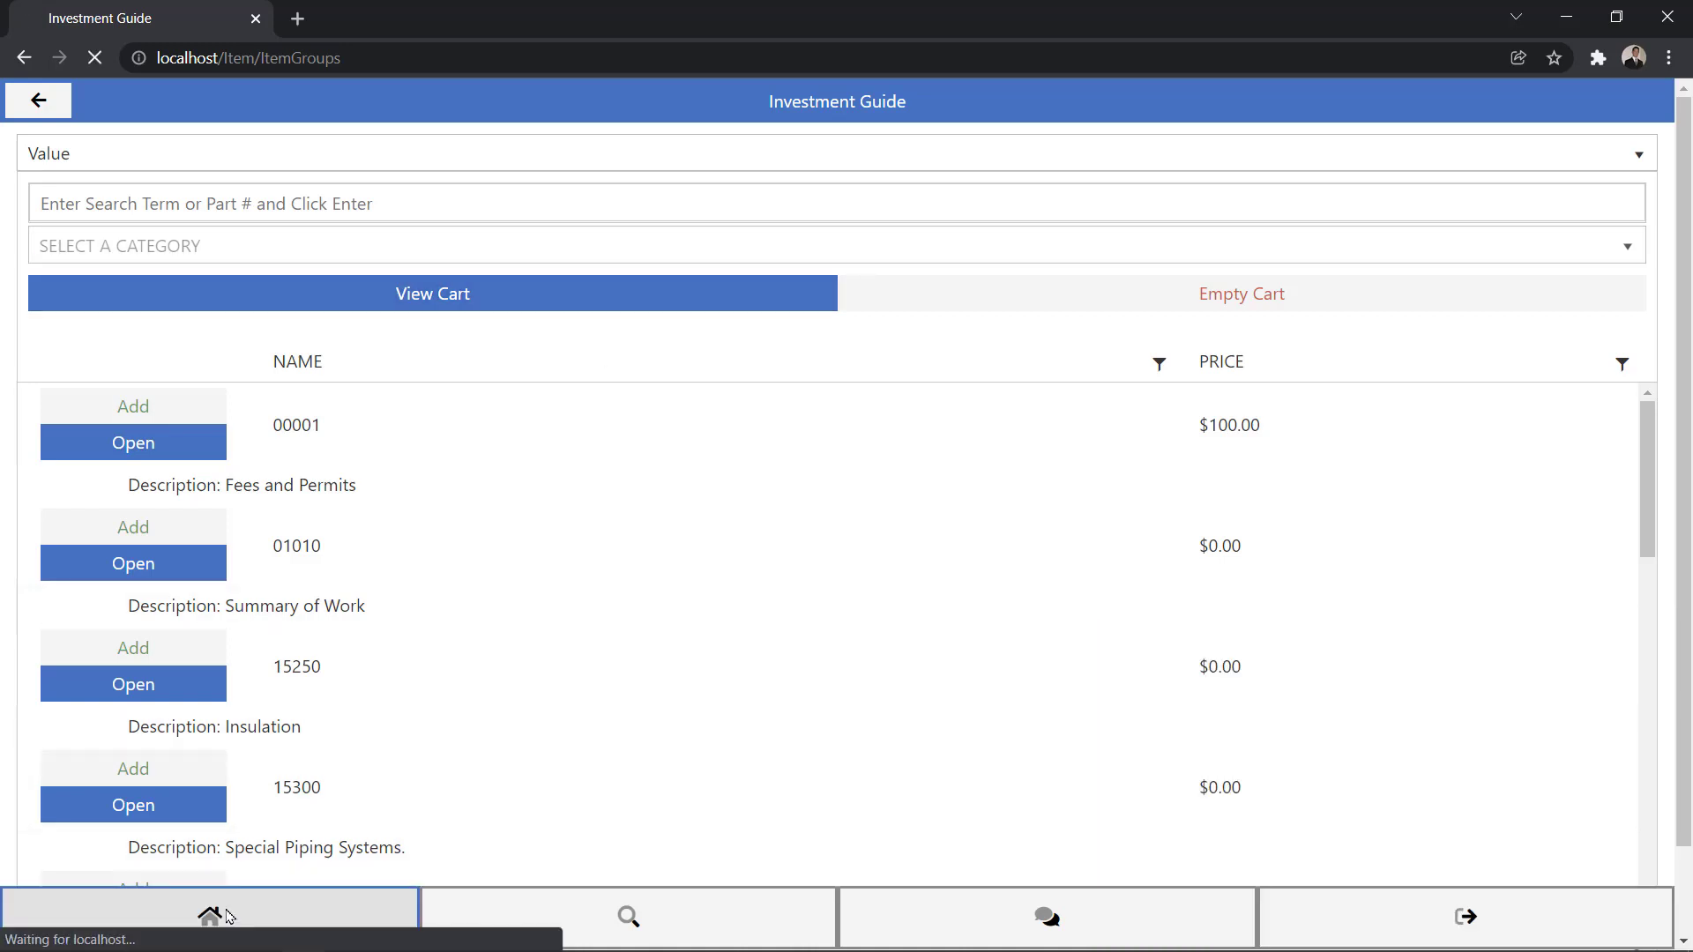